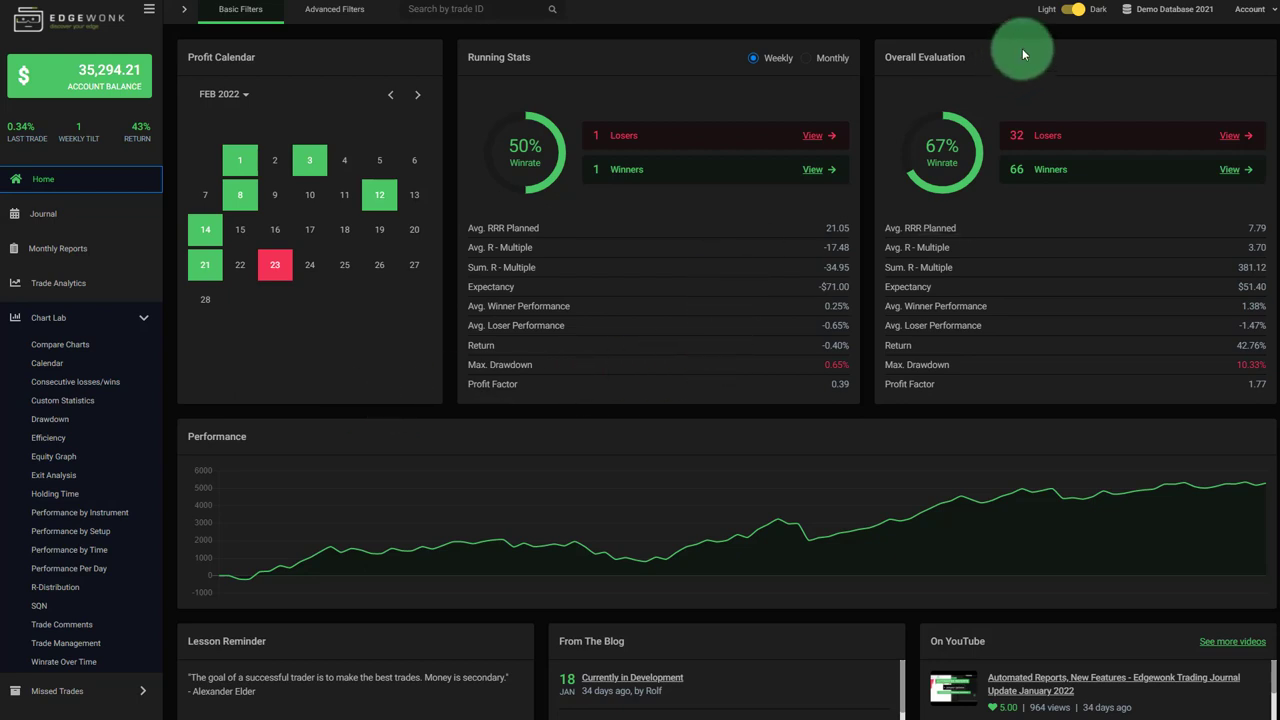
# - Switch the interface to the light theme and back to the dark theme
pyautogui.click(1077, 12)
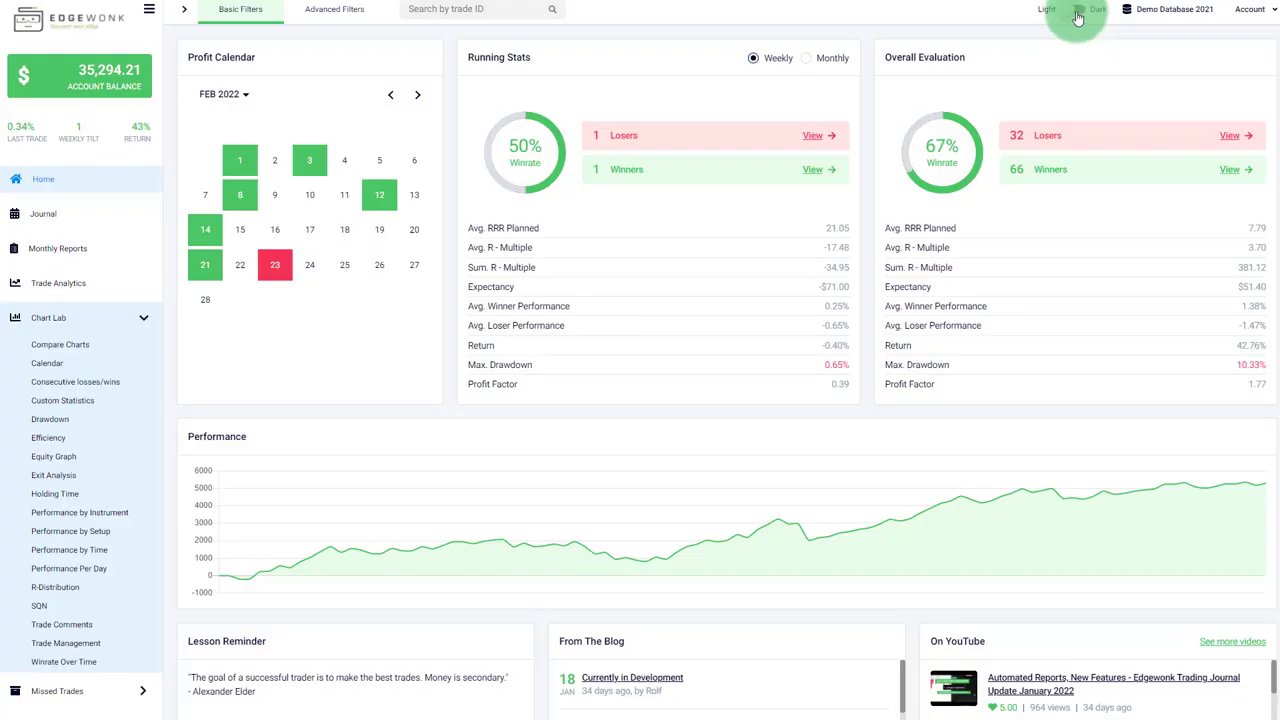
pyautogui.click(1077, 15)
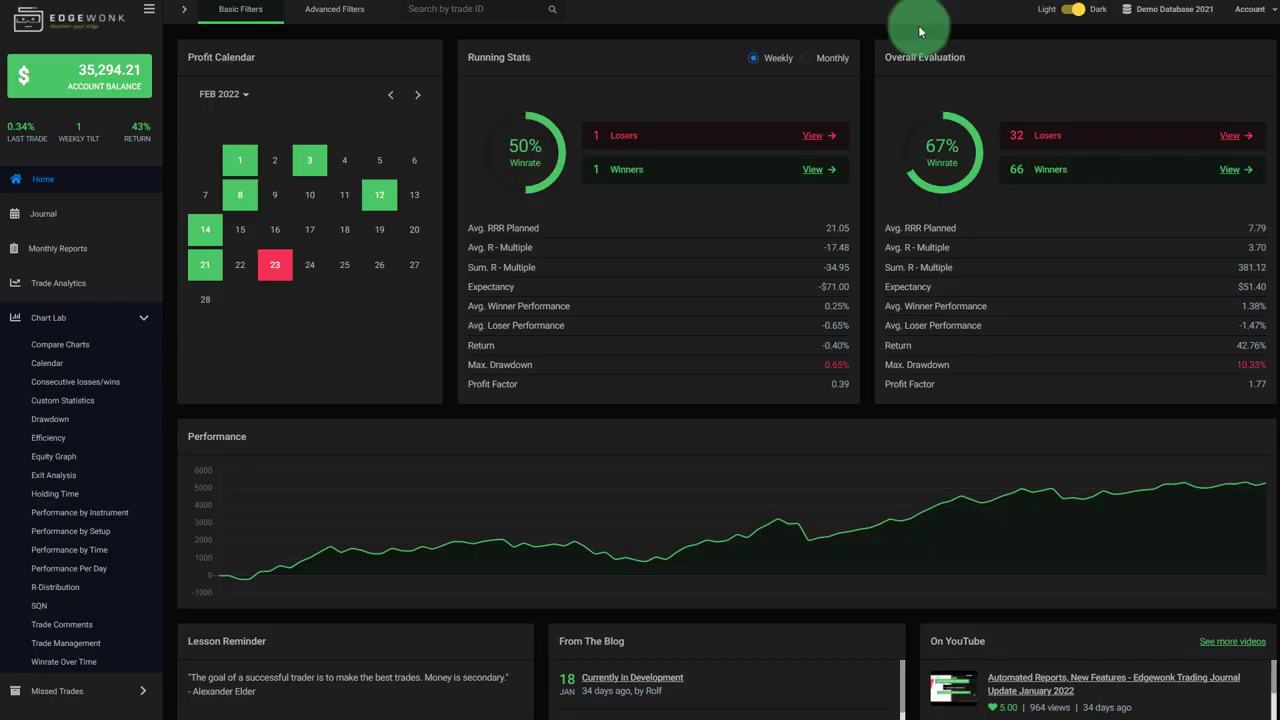
# - Open Compare Charts in the Chart Lab and show the Equity Graph in the first chart slot
pyautogui.click(119, 309)
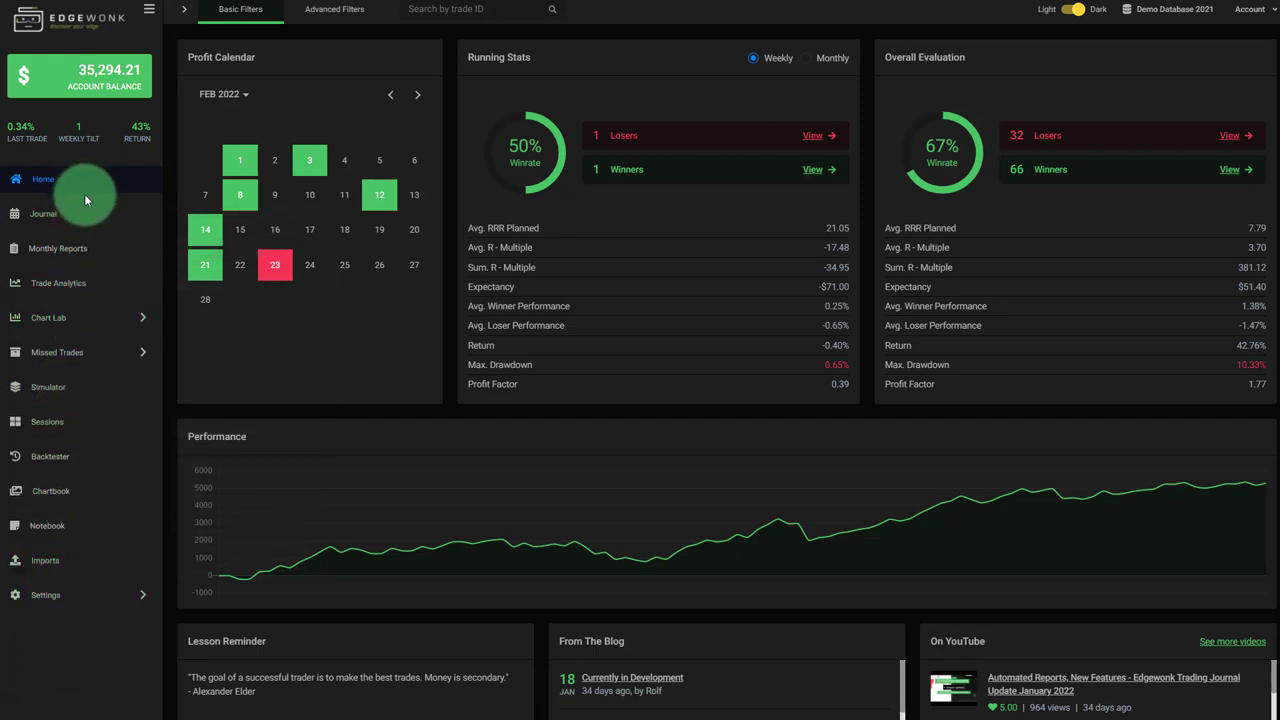
pyautogui.click(84, 325)
pyautogui.click(88, 345)
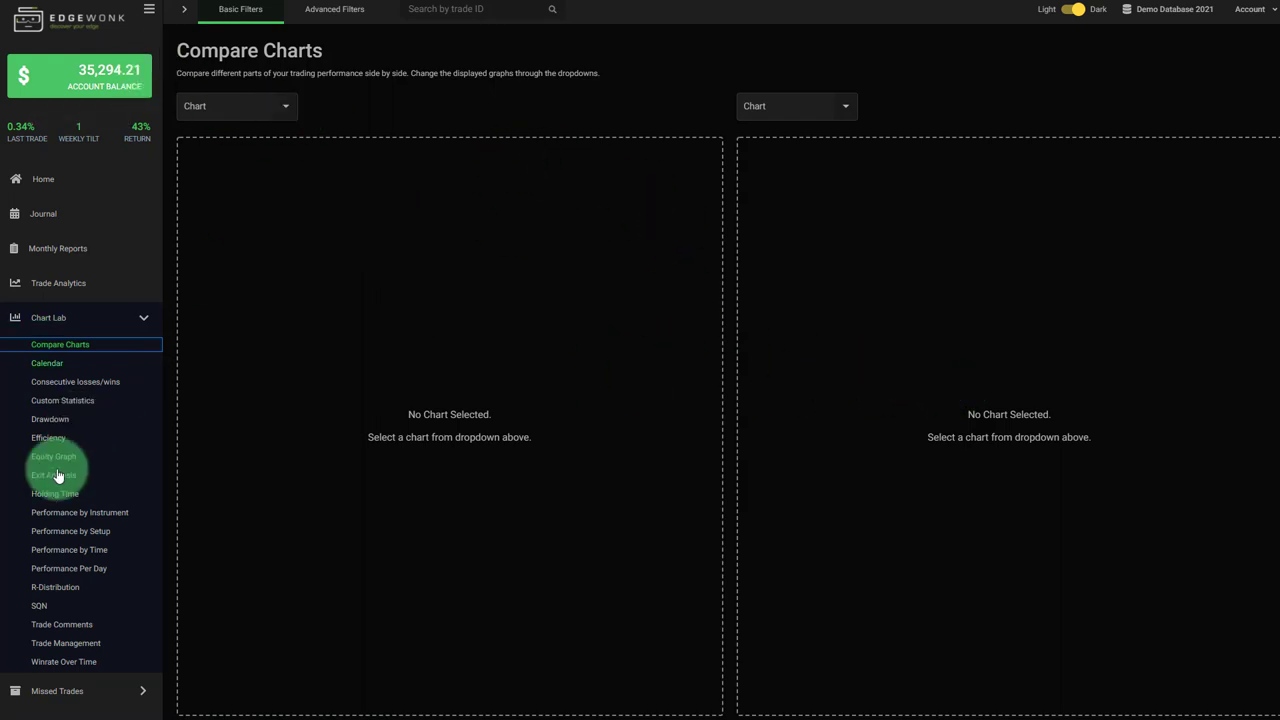
pyautogui.click(243, 107)
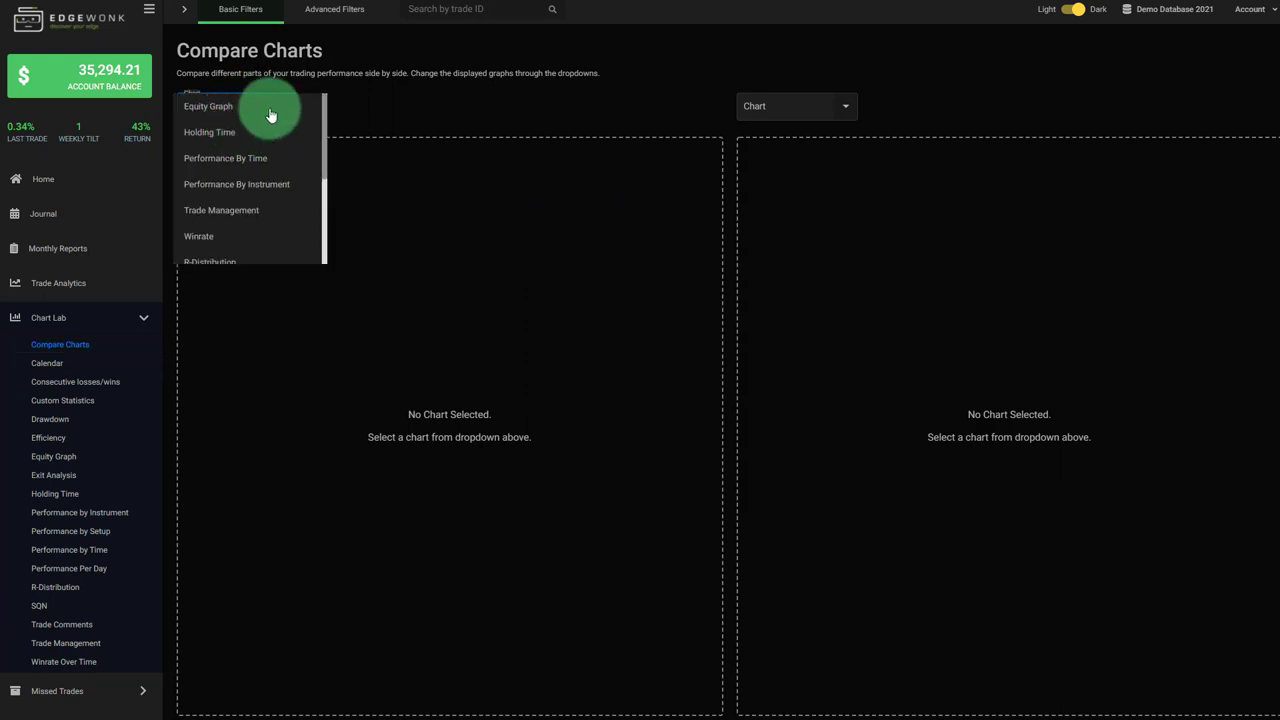
pyautogui.click(270, 112)
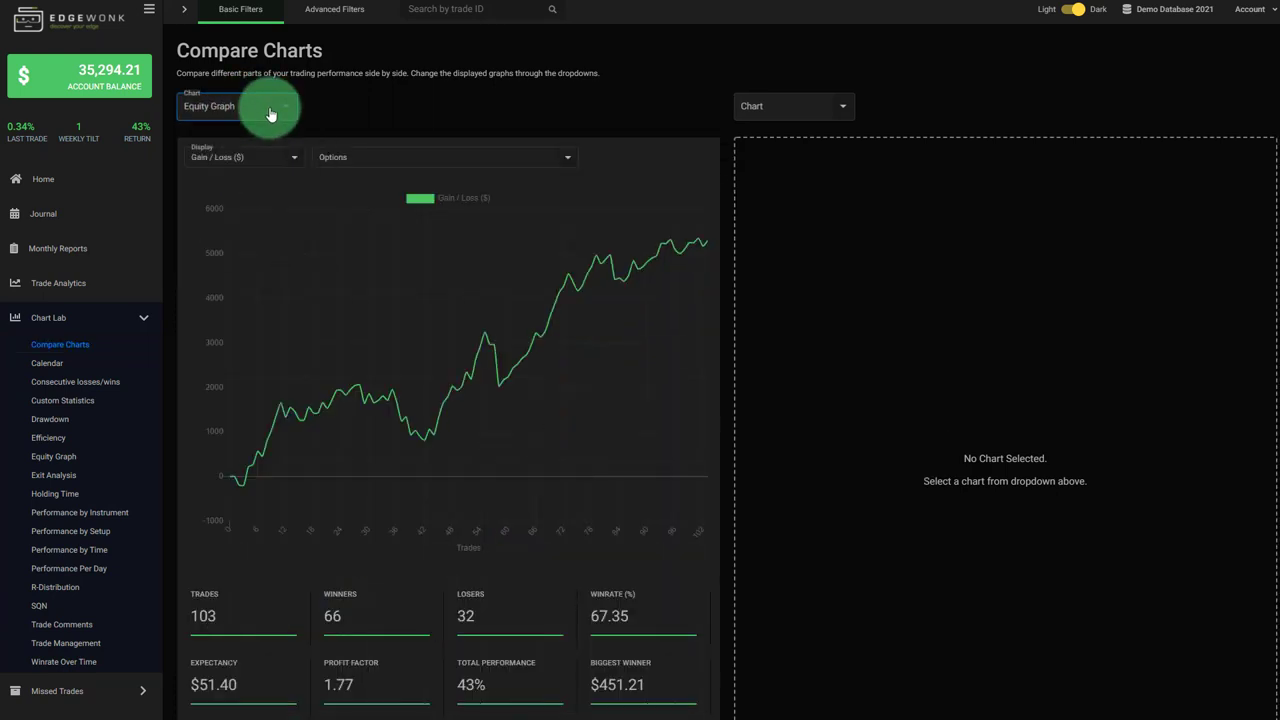
# - Filter the compared data to the last 10 trades and collapse the filter options
pyautogui.click(236, 10)
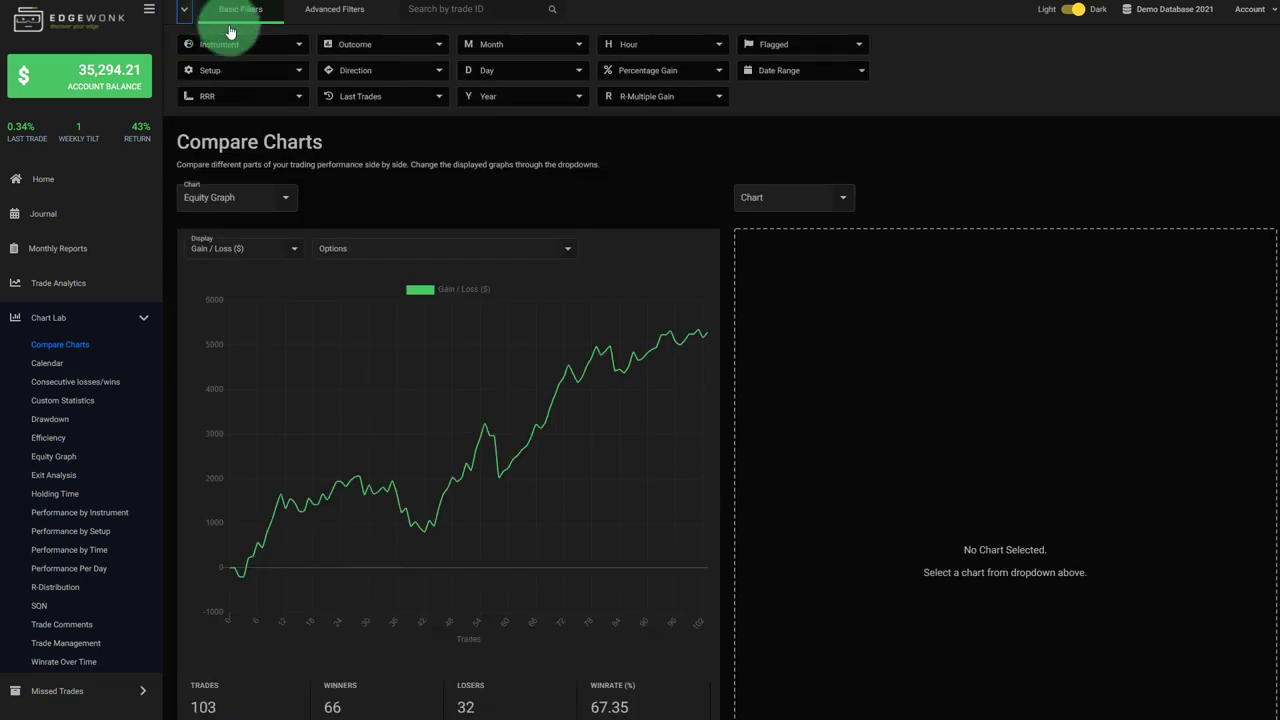
pyautogui.click(343, 98)
pyautogui.click(344, 125)
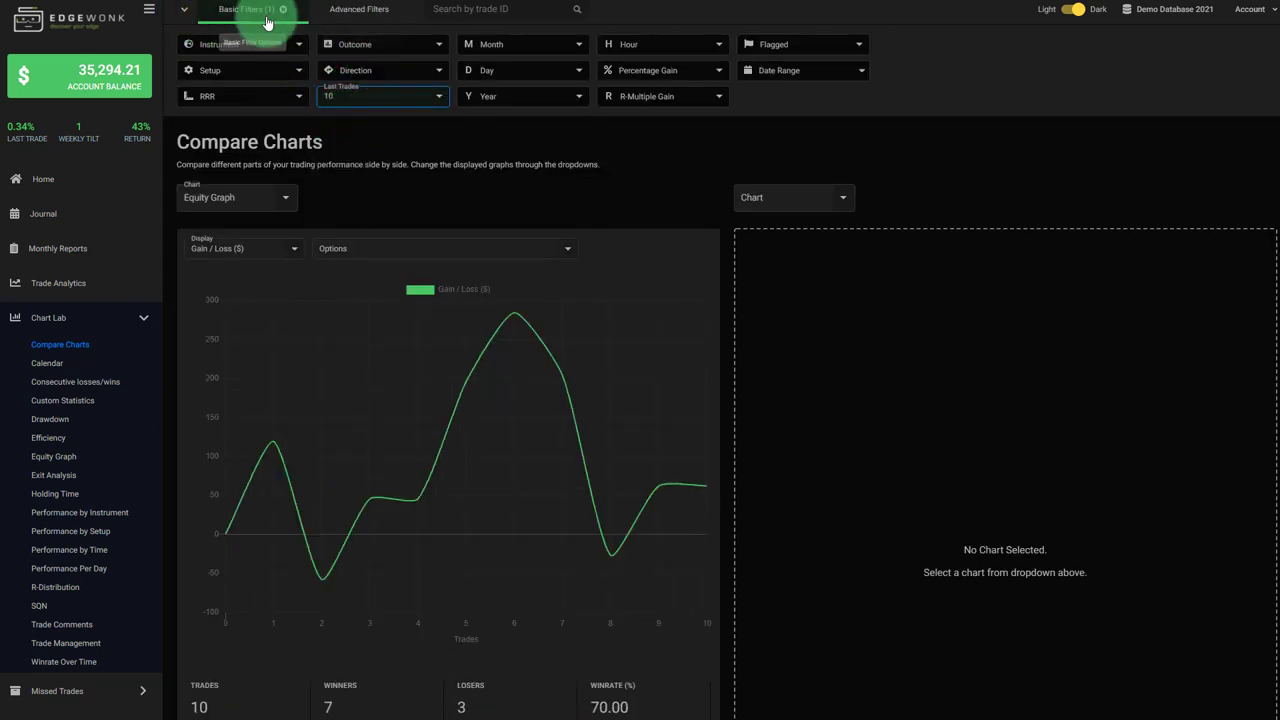
pyautogui.click(184, 10)
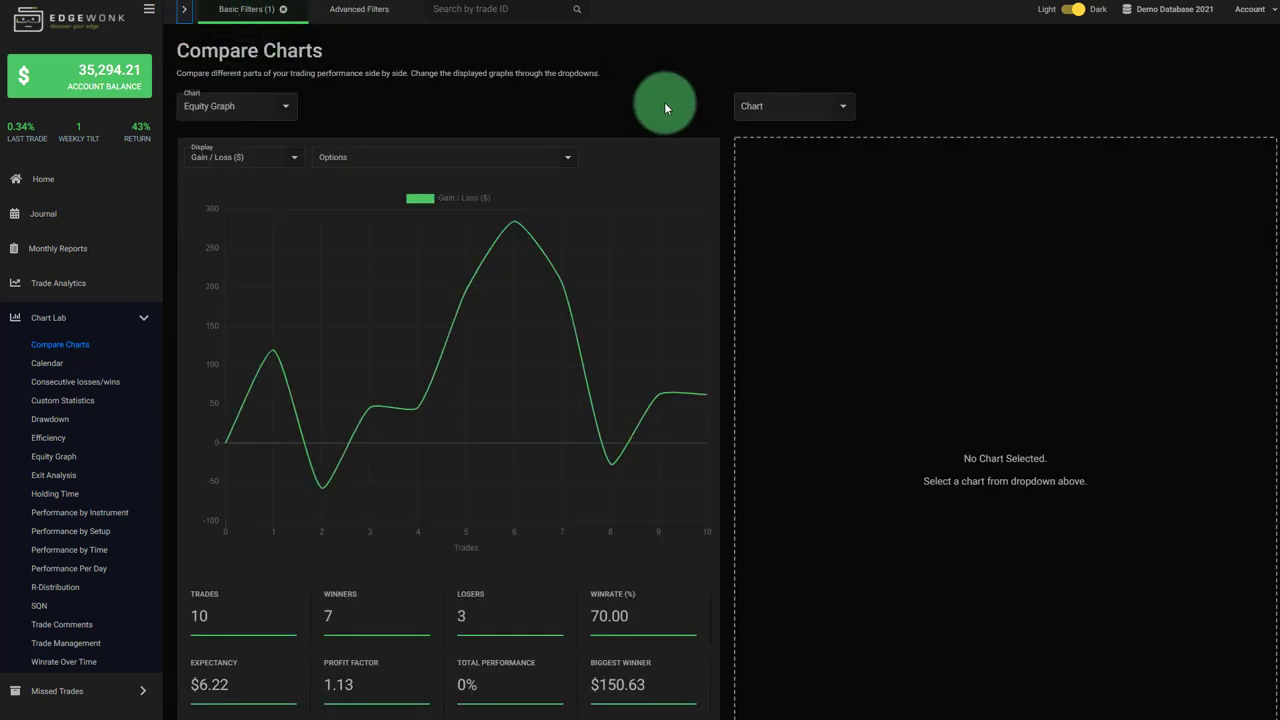
# - Show the Efficiency chart in the second slot and examine its most recent trades beside the equity curve
pyautogui.click(782, 108)
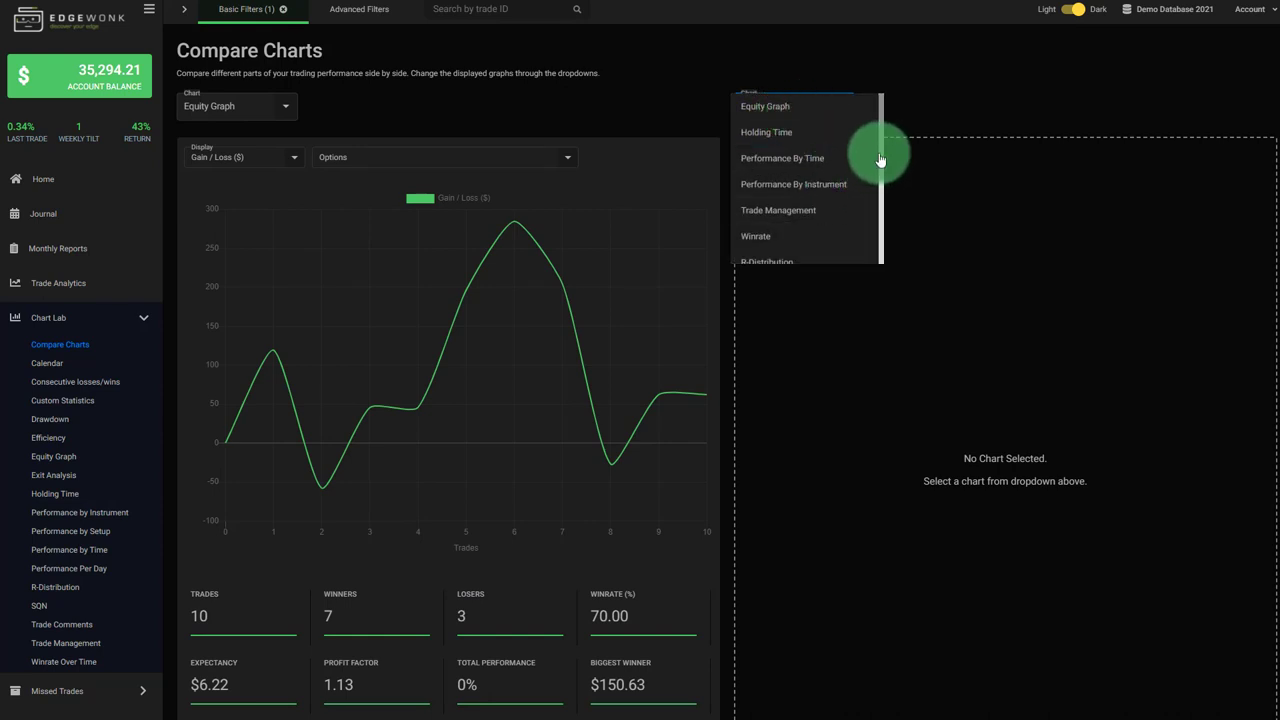
pyautogui.scroll(-3, 840, 178)
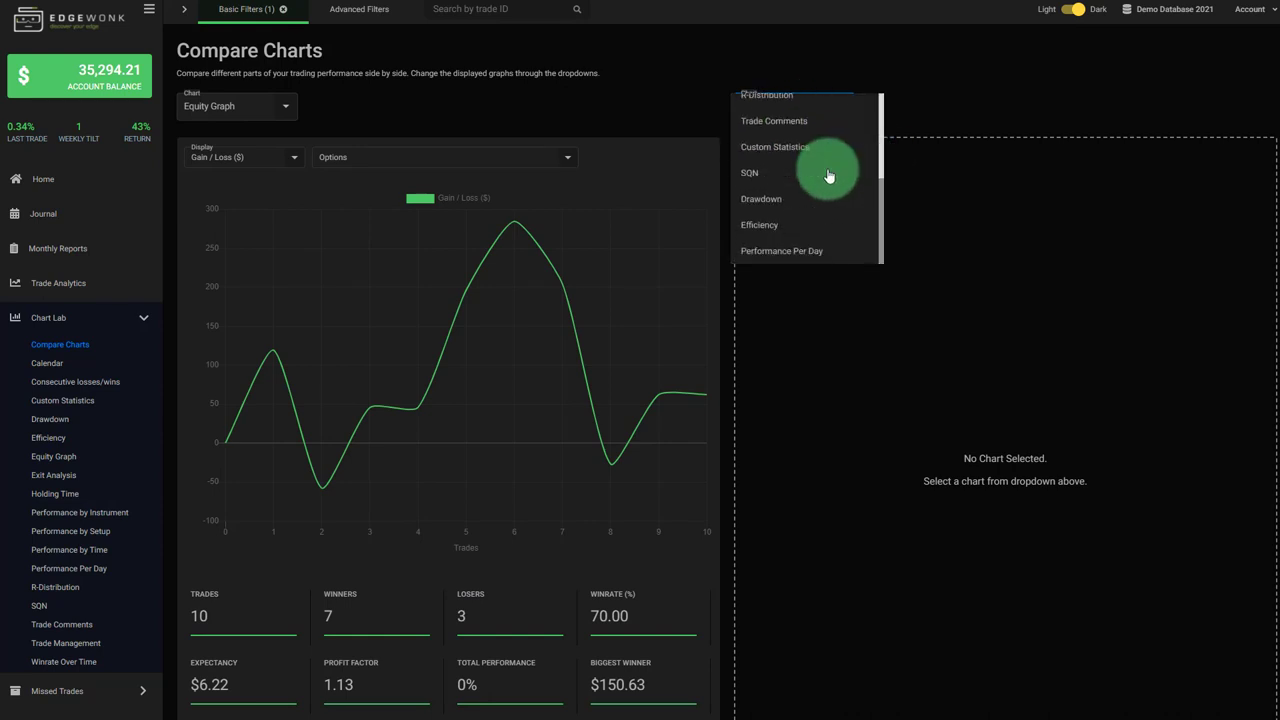
pyautogui.click(785, 223)
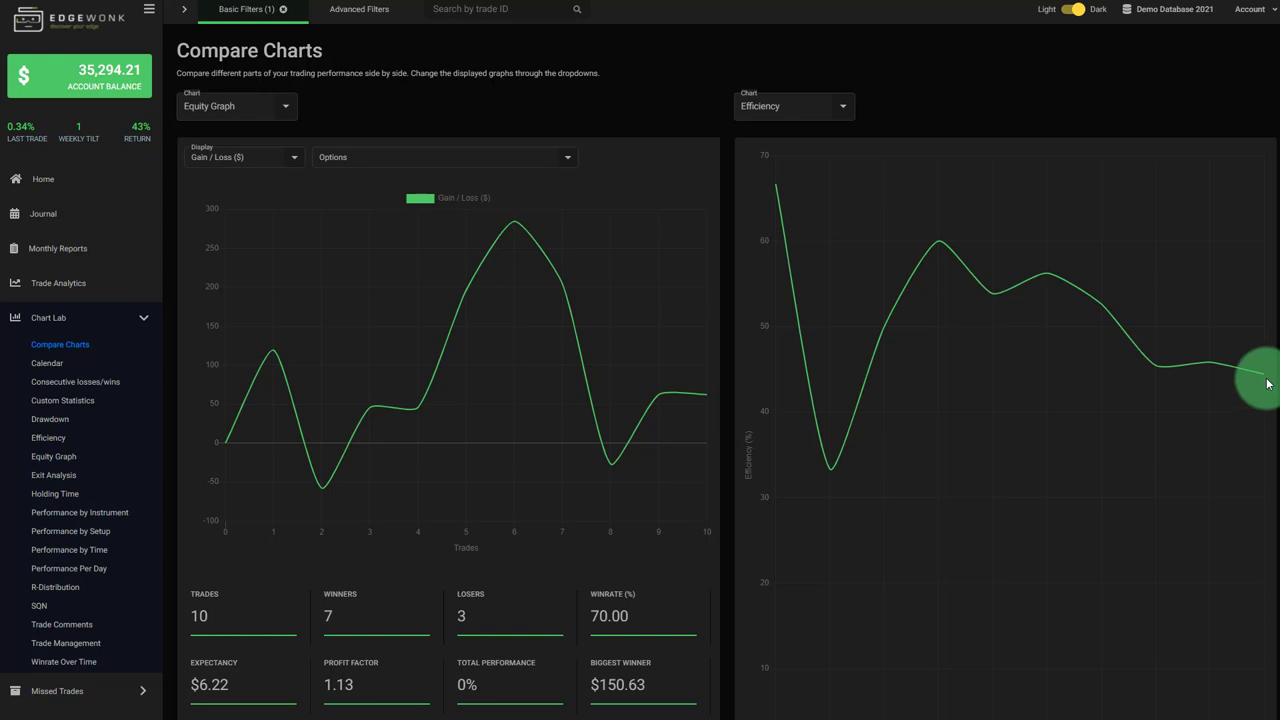
pyautogui.moveTo(1270, 374)
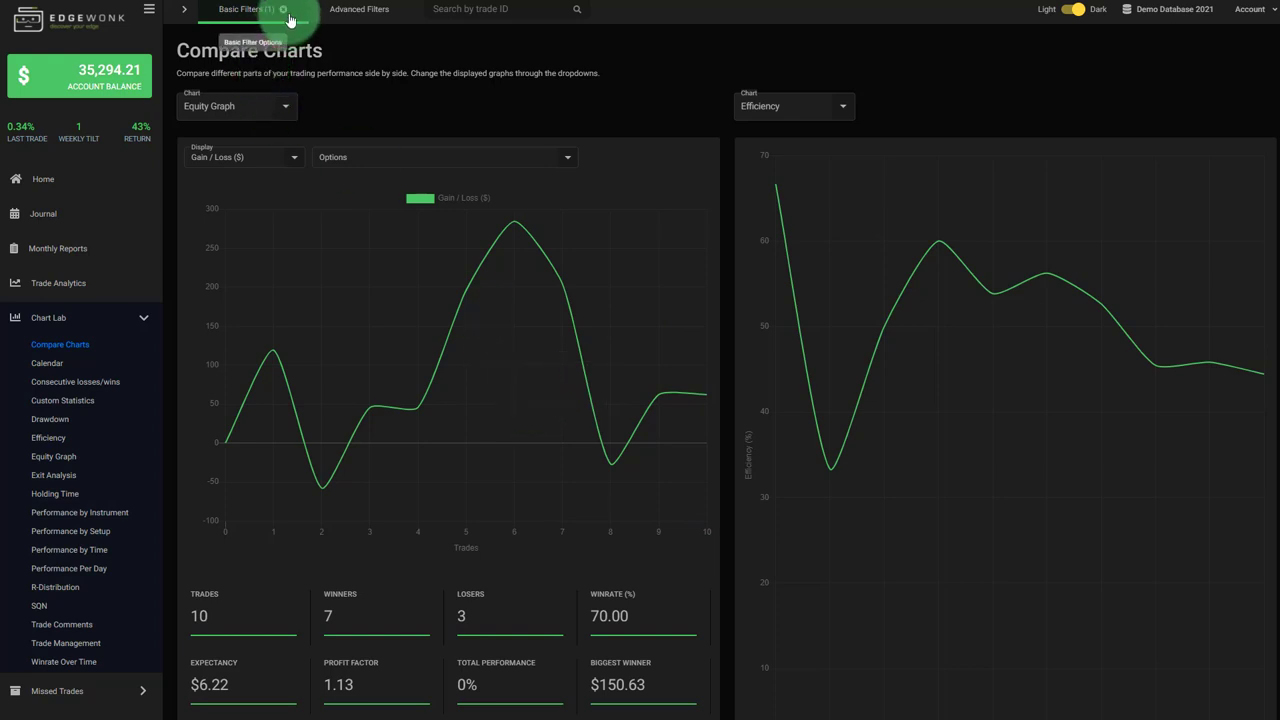
# - Clear the basic filter and refresh the chart comparison with all trades
pyautogui.click(284, 10)
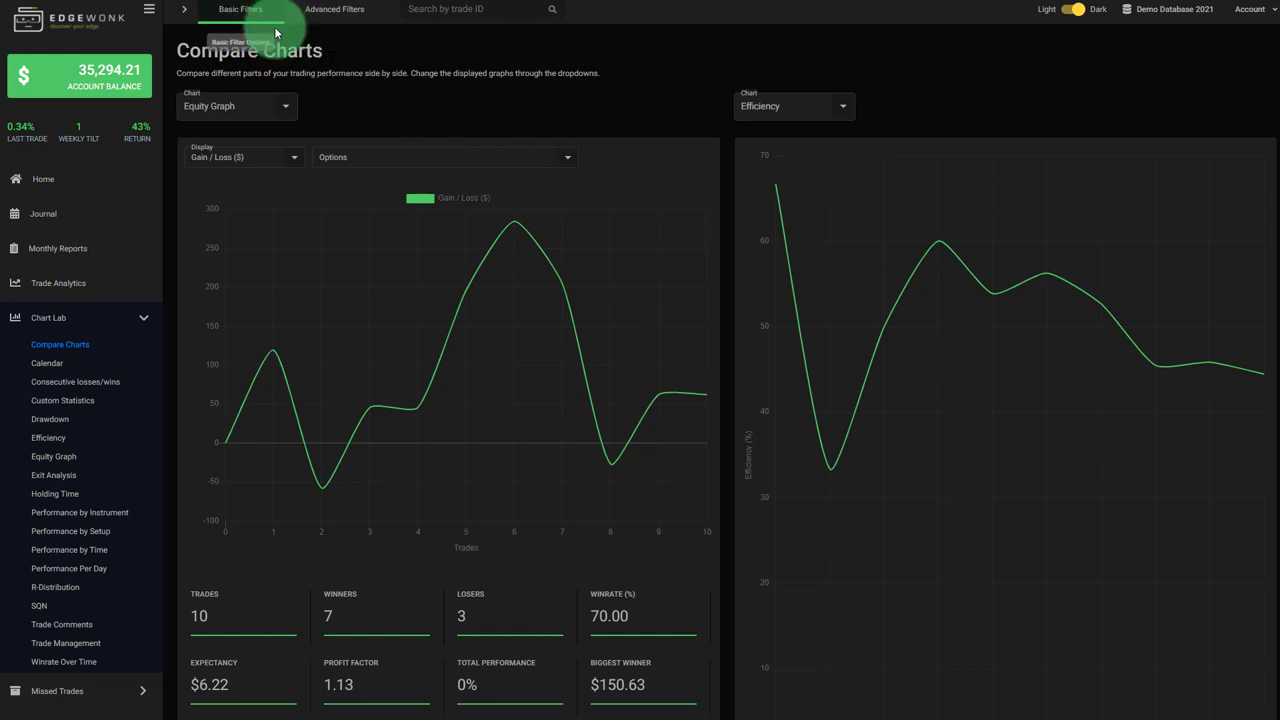
pyautogui.click(67, 347)
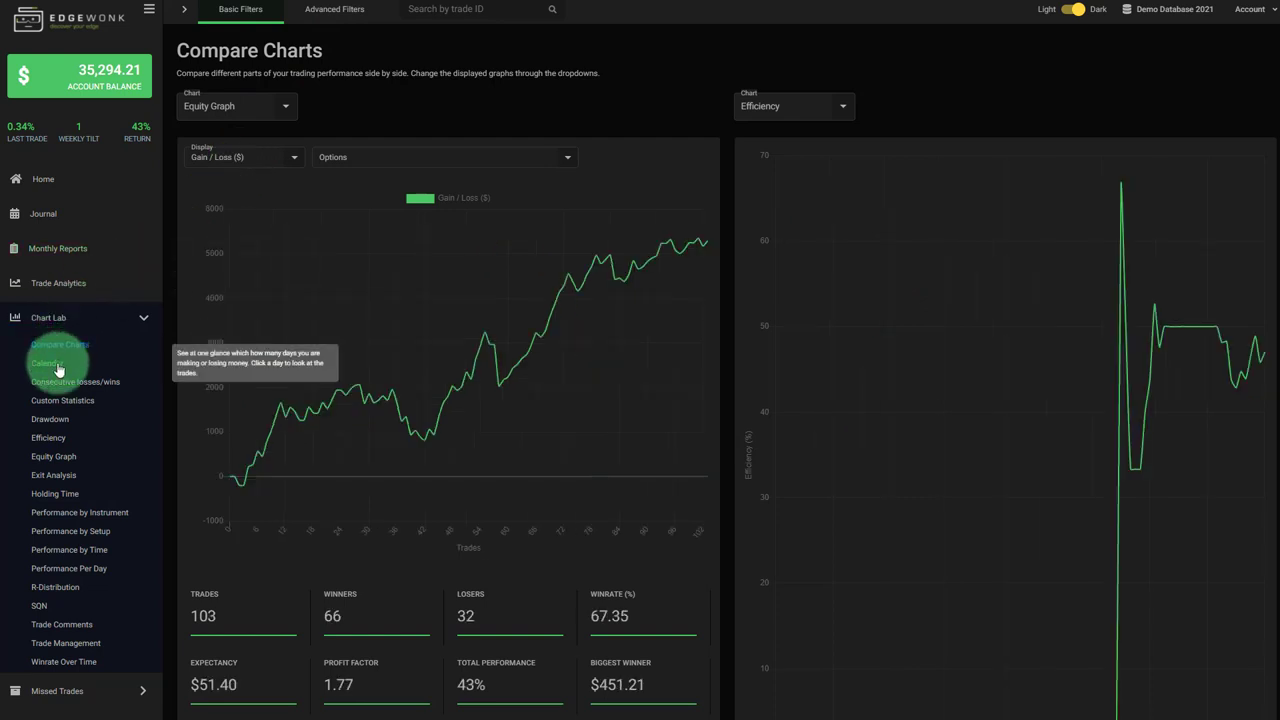
# - Open the Chart Lab calendar and view the daily results for February 2022
pyautogui.click(55, 365)
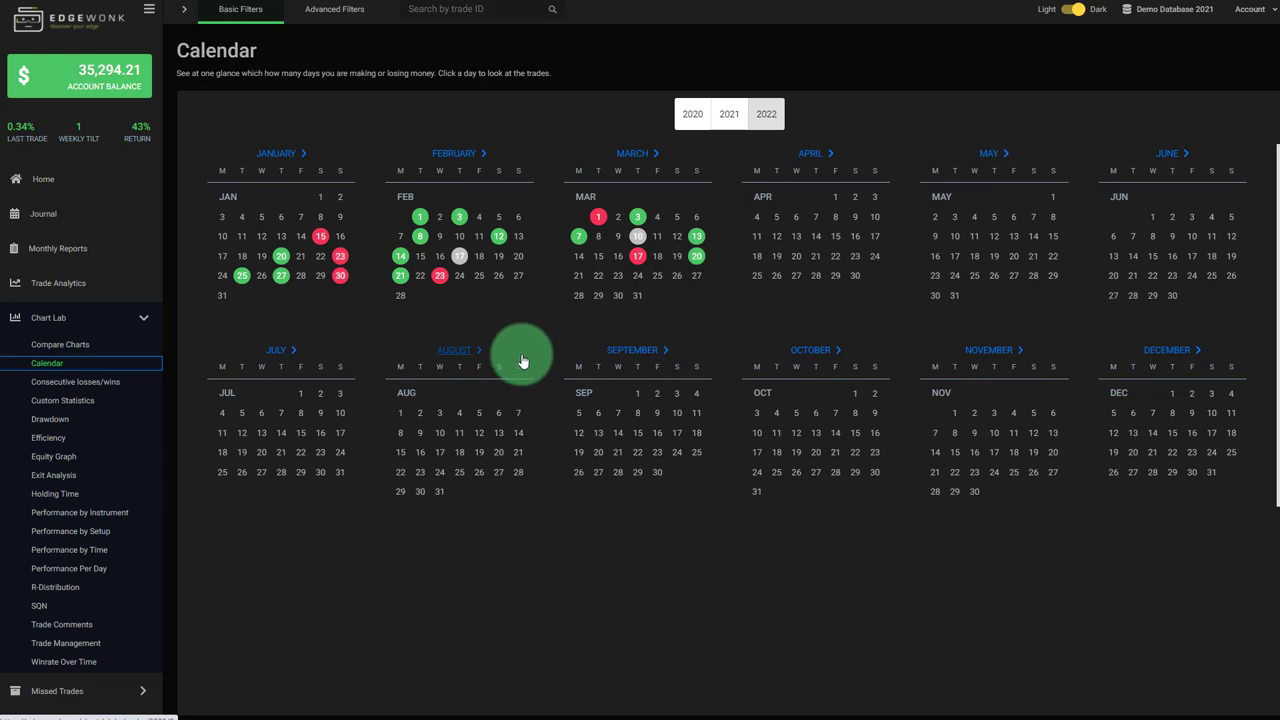
pyautogui.click(452, 158)
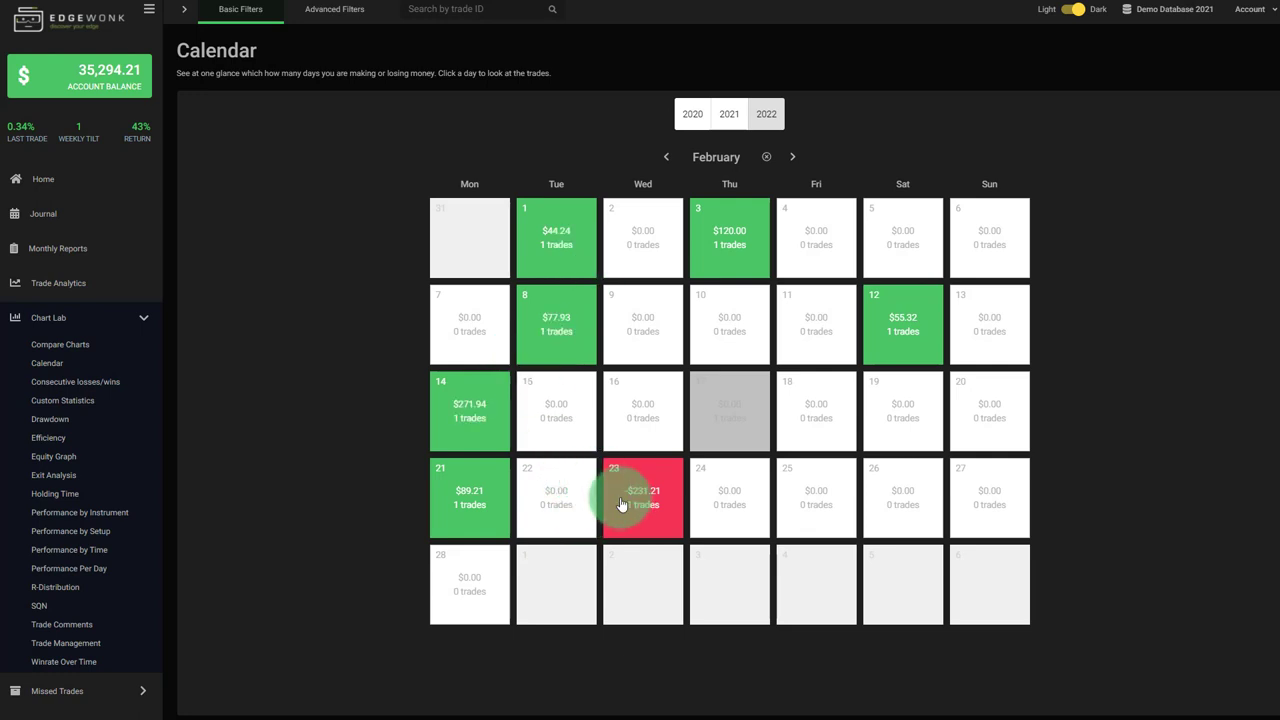
# - Examine the average loss per losing streak in Consecutive losses/wins, and switch to Wins to inspect the winning streaks
pyautogui.click(108, 385)
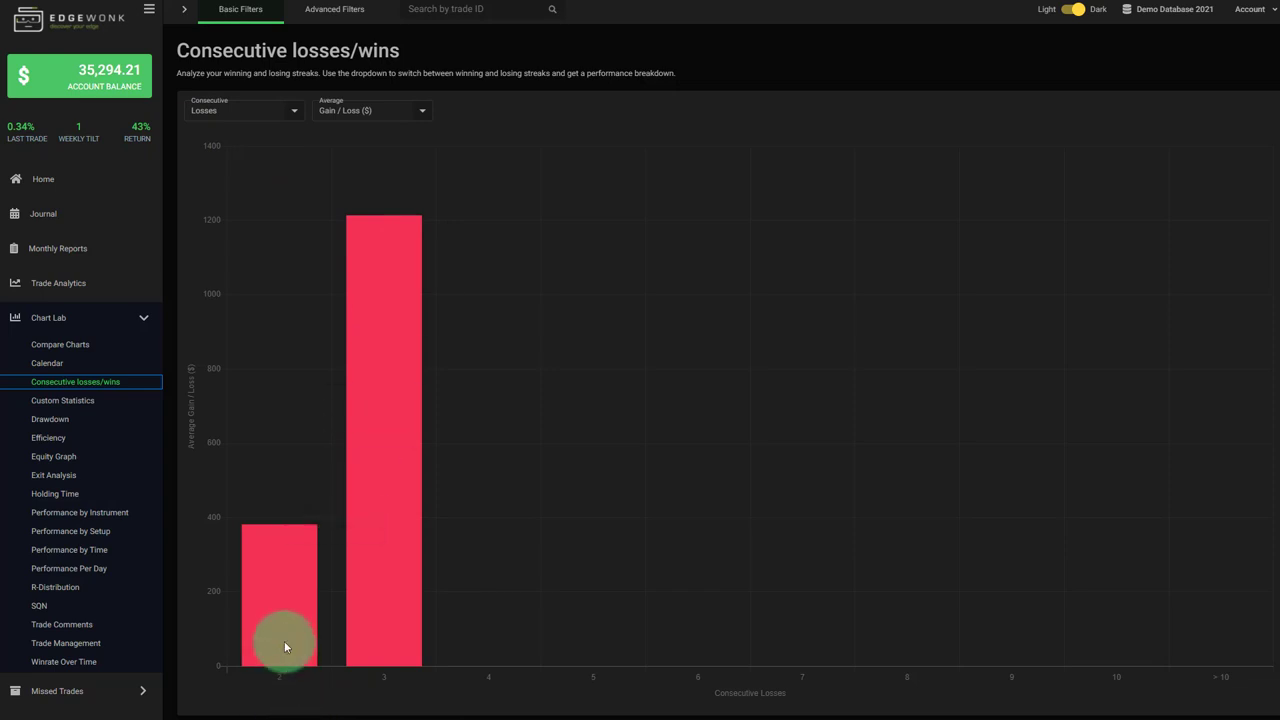
pyautogui.moveTo(381, 612)
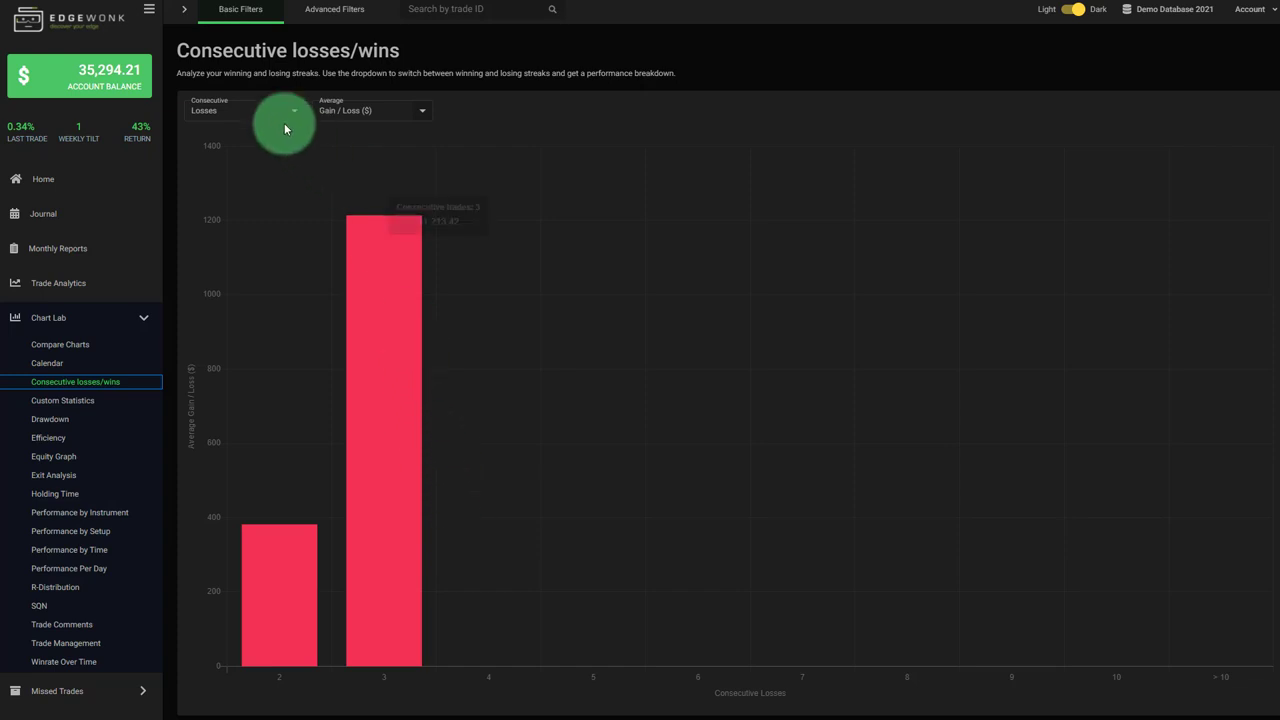
pyautogui.click(256, 115)
pyautogui.click(222, 134)
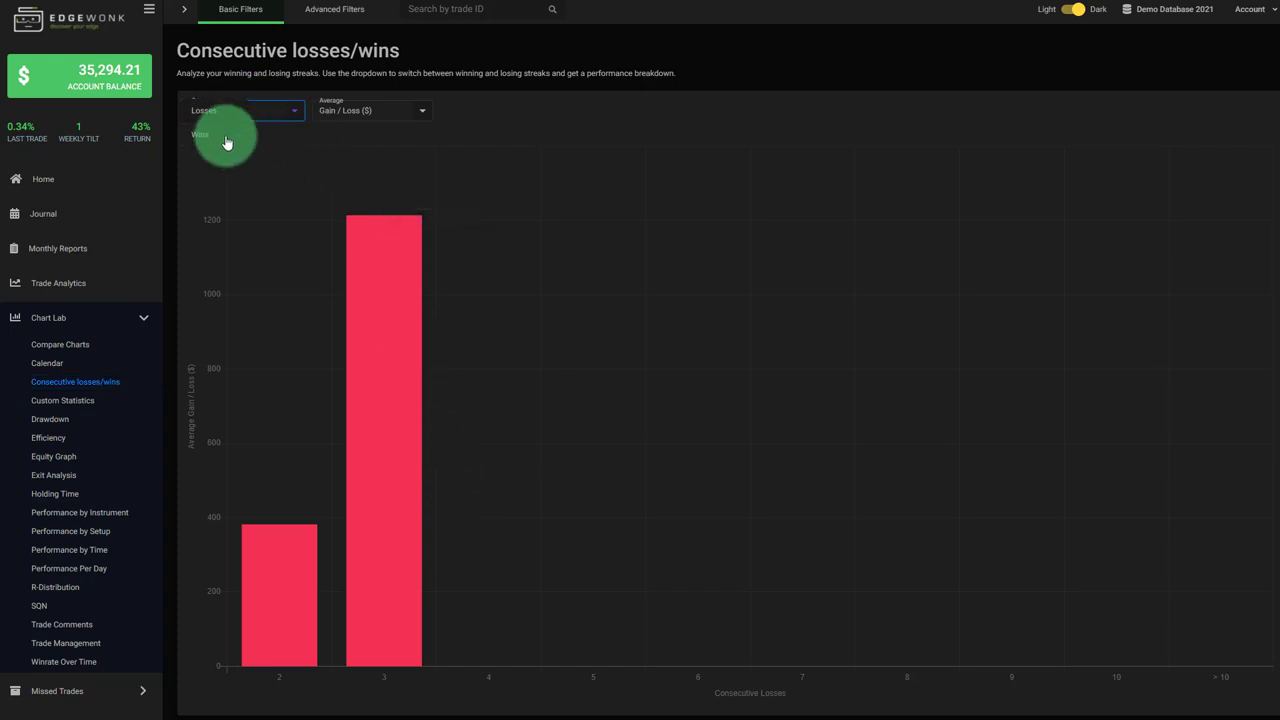
pyautogui.moveTo(294, 667)
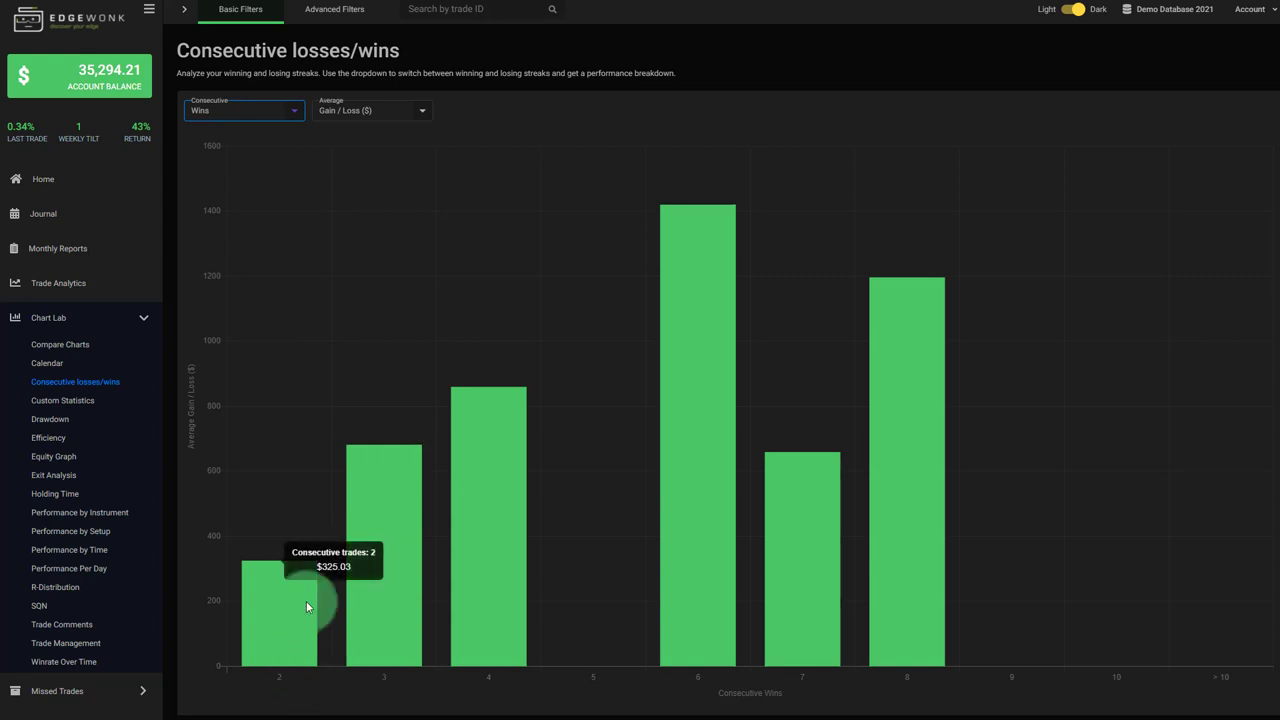
pyautogui.moveTo(379, 578)
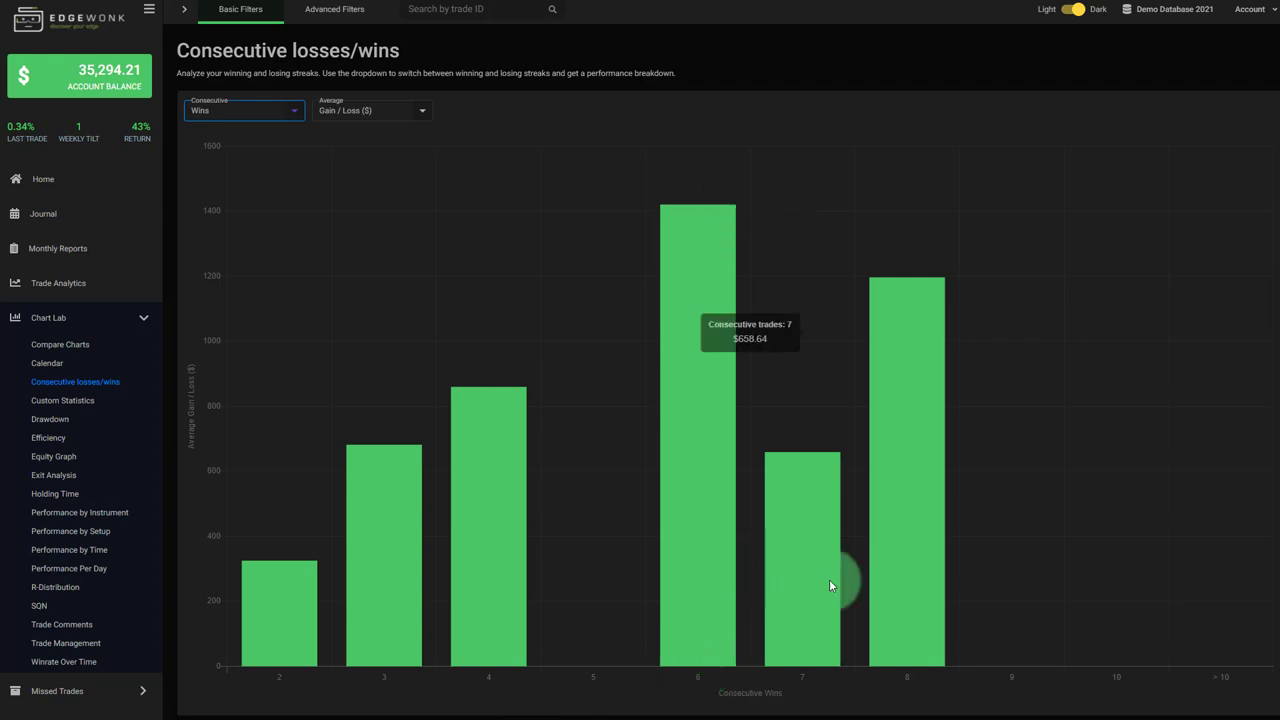
pyautogui.moveTo(900, 519)
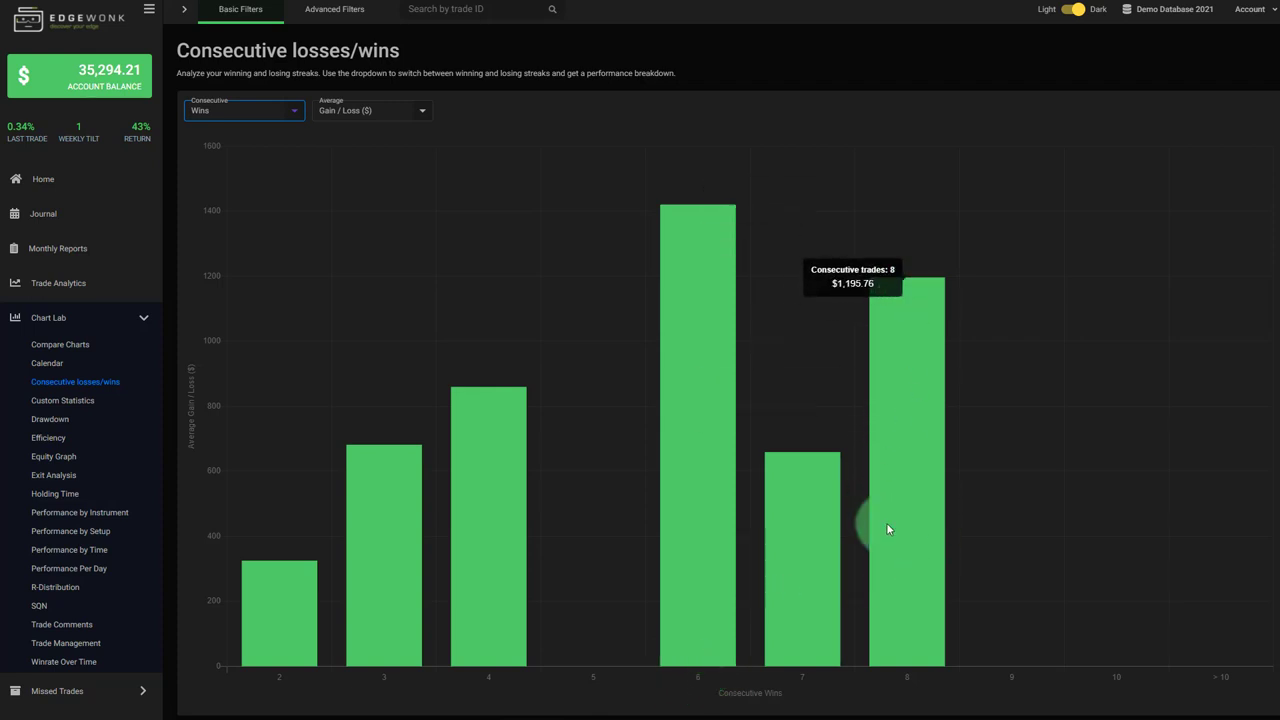
pyautogui.moveTo(722, 443)
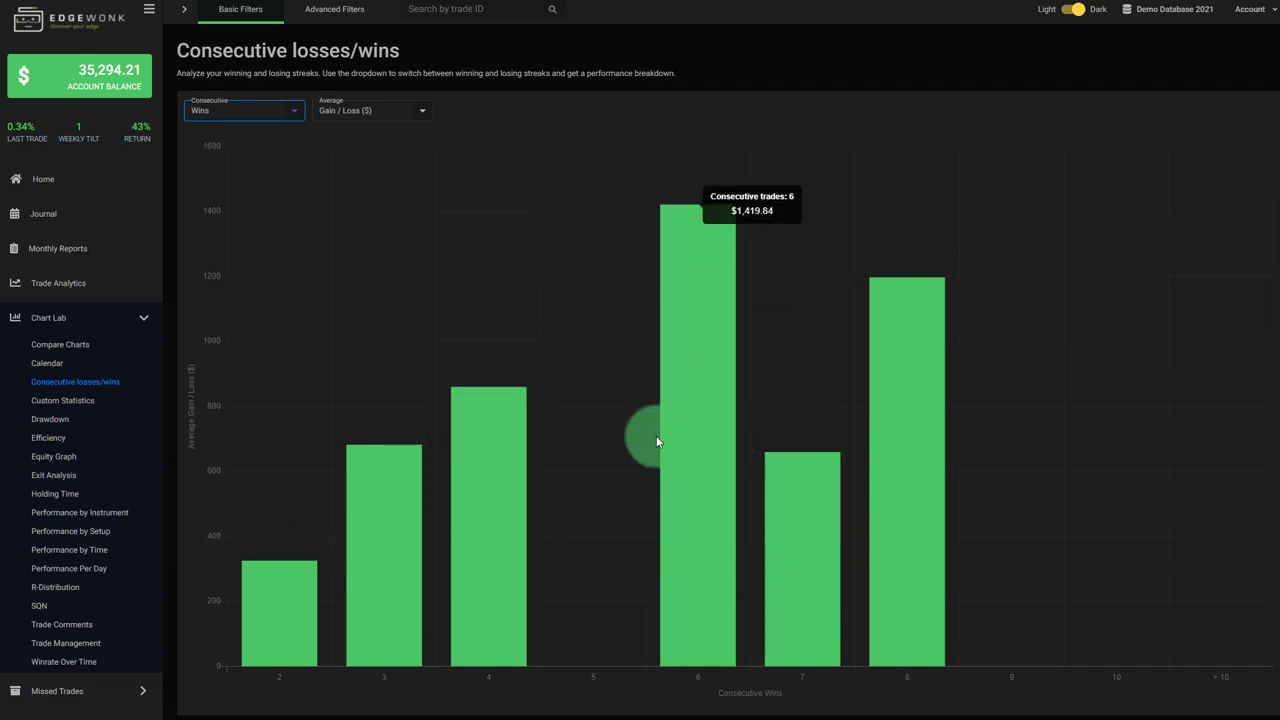
# - Open Custom Statistics and review the available statistic categories, keeping the Mental gain/loss chart displayed
pyautogui.click(96, 402)
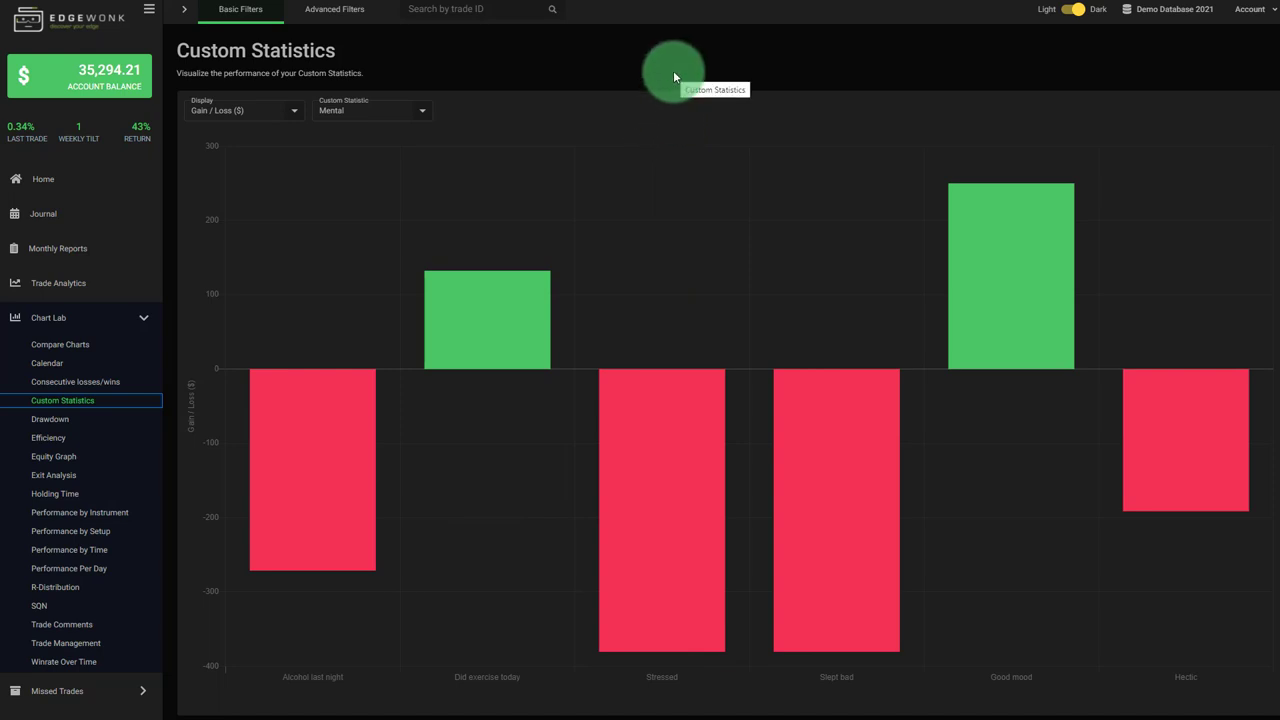
pyautogui.click(352, 118)
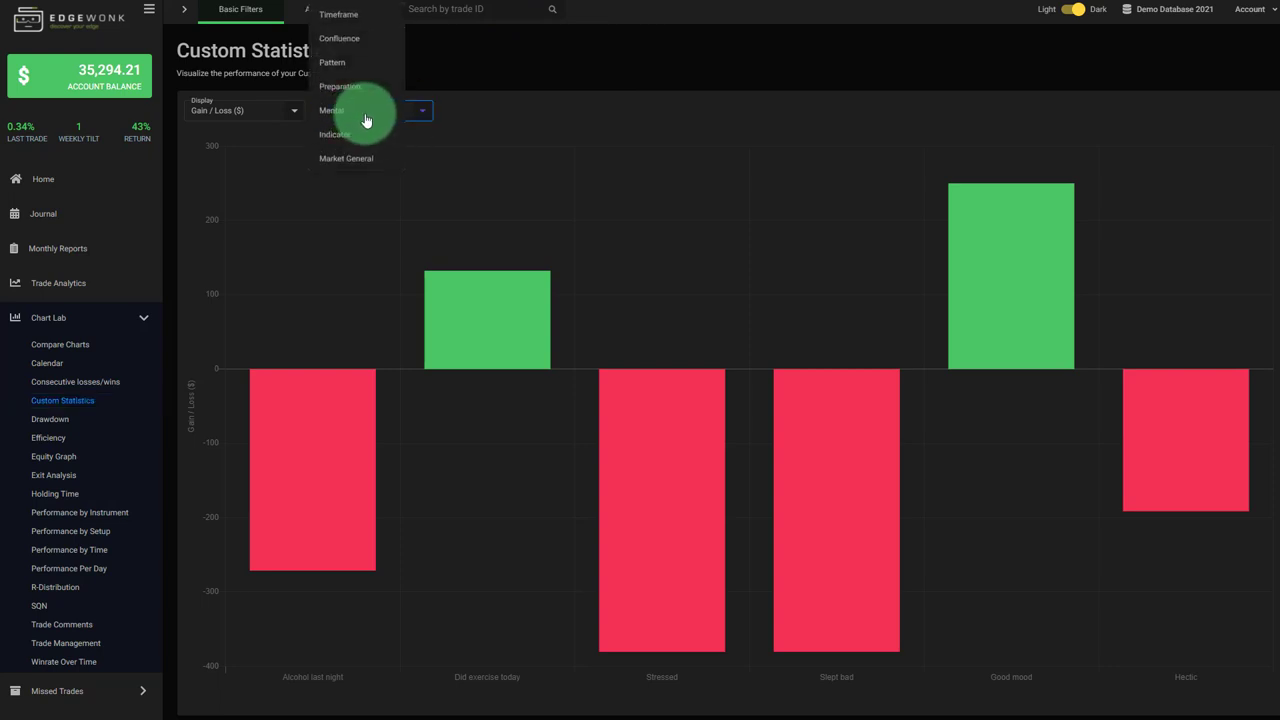
pyautogui.click(372, 112)
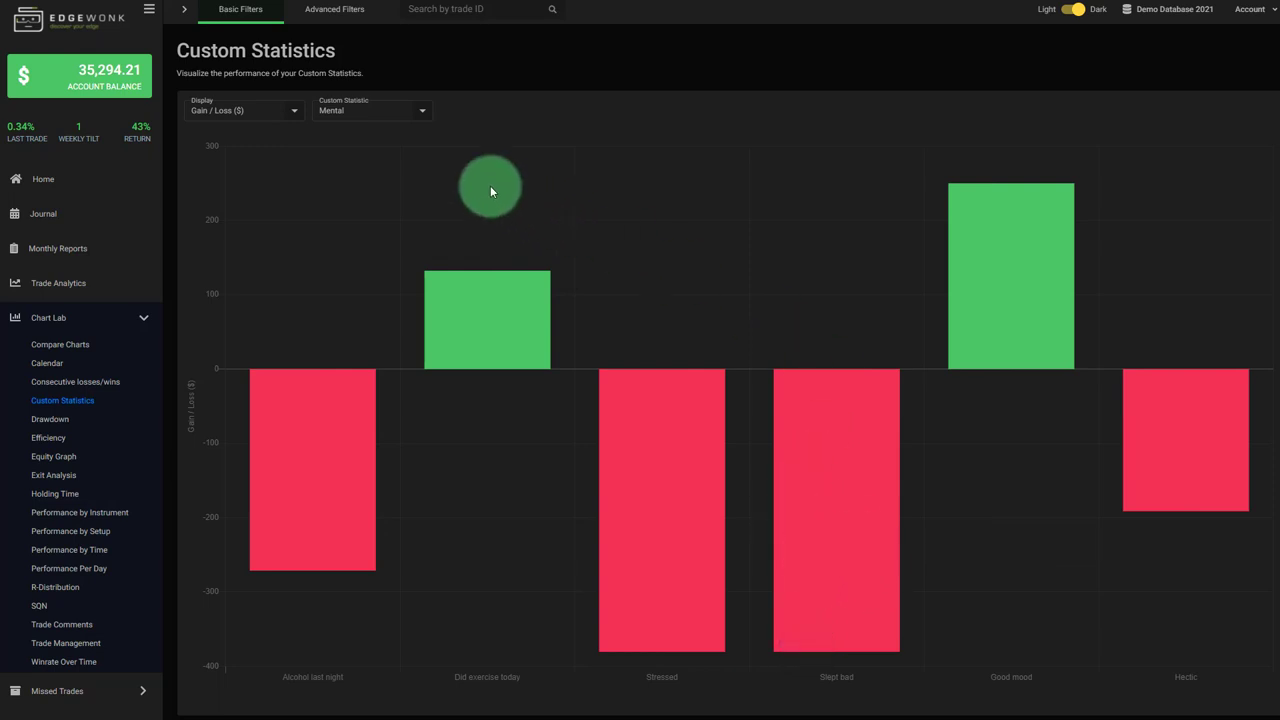
pyautogui.click(399, 120)
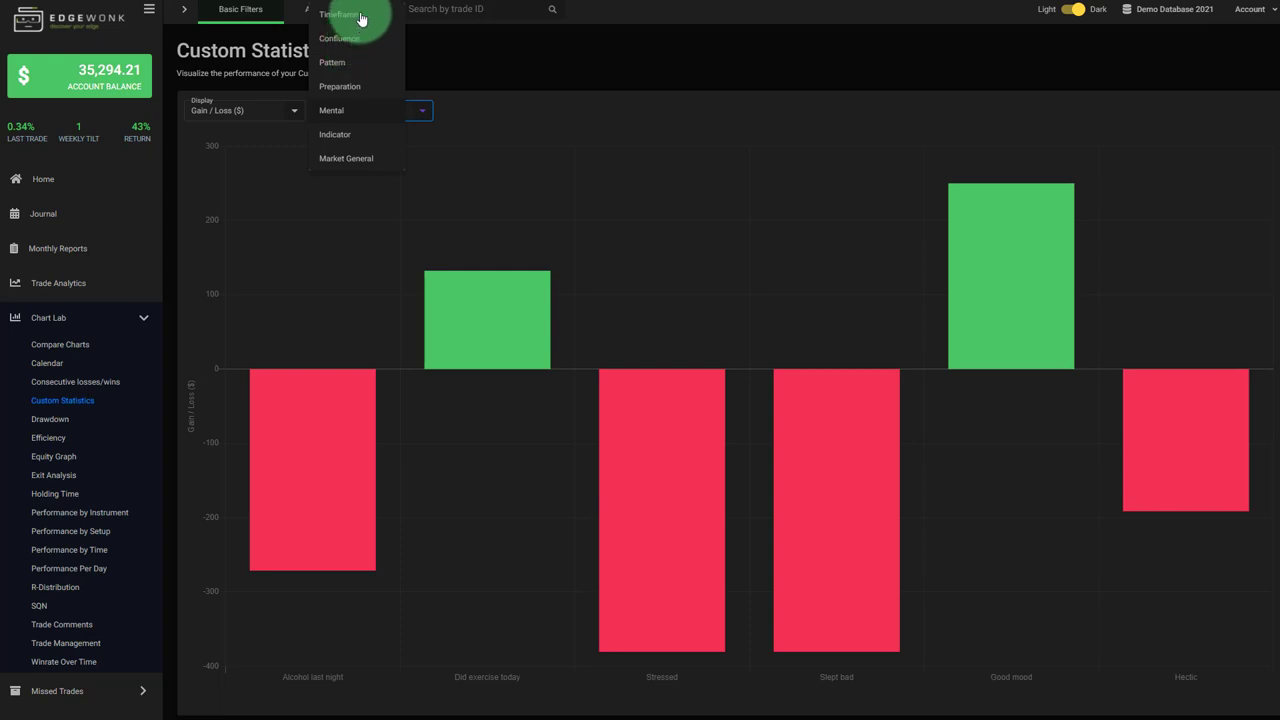
pyautogui.click(503, 115)
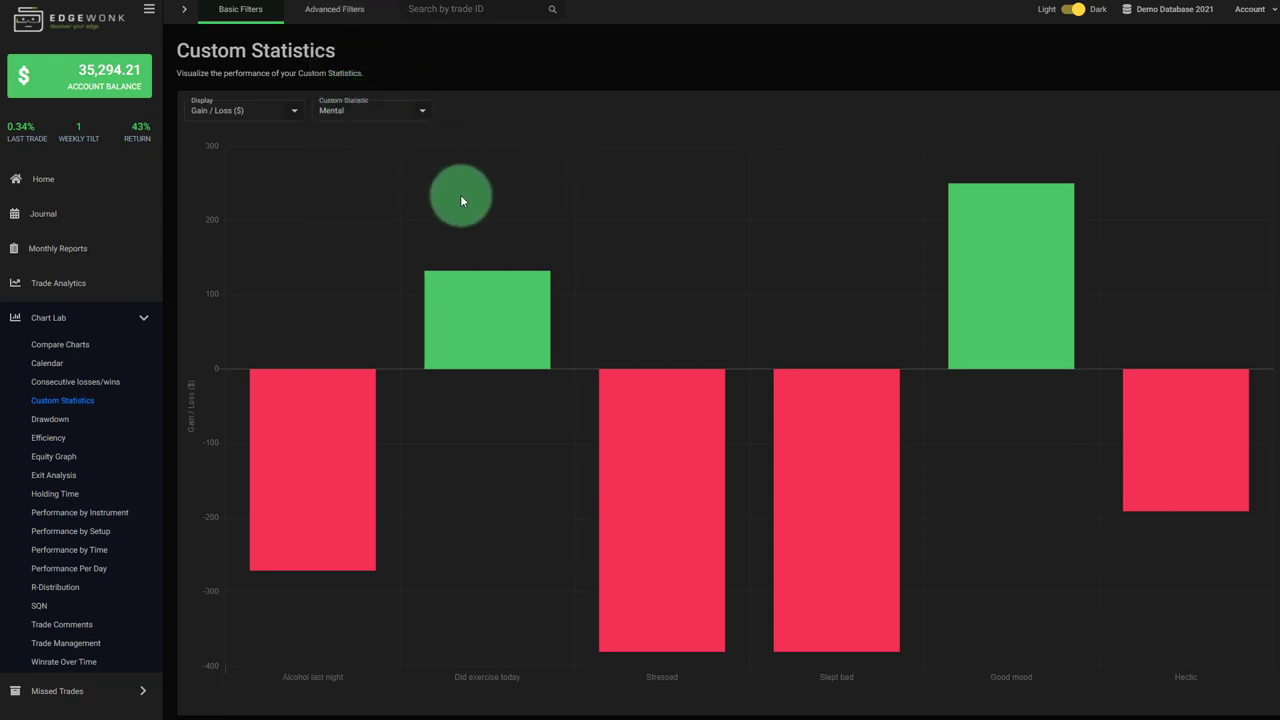
# - View the historical Drawdown chart and the per-trade Efficiency chart
pyautogui.click(86, 418)
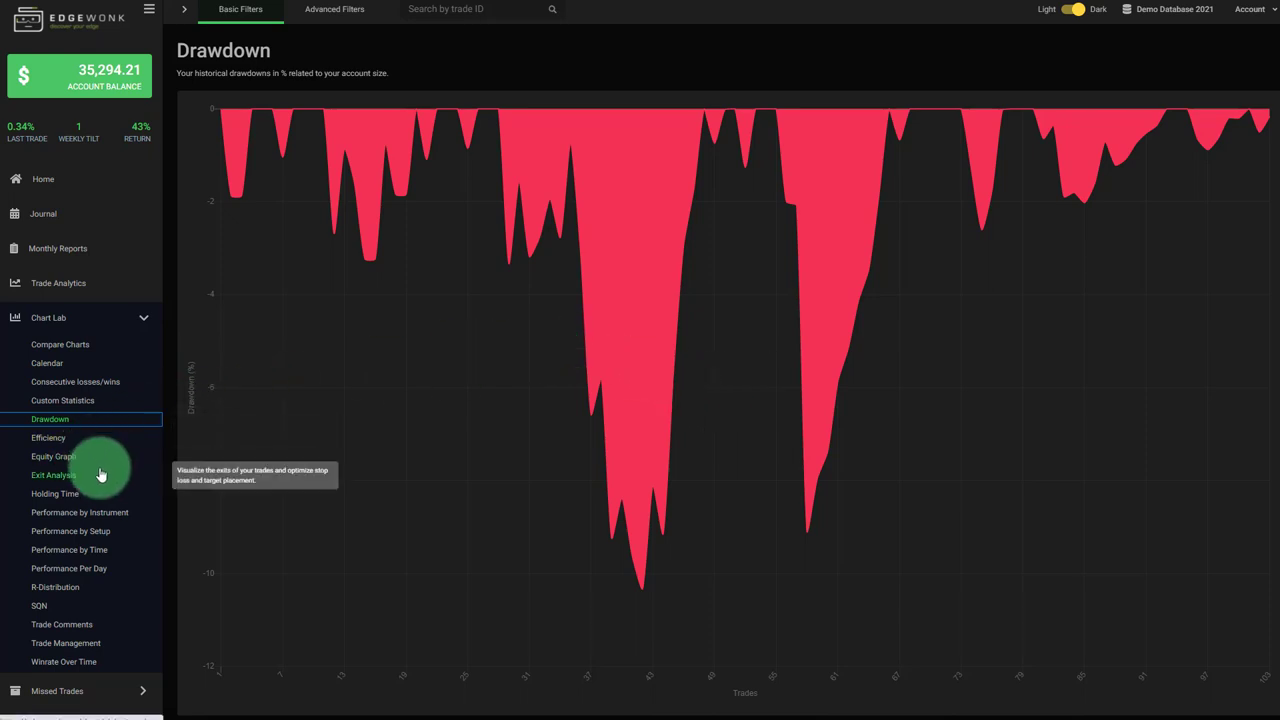
pyautogui.click(55, 438)
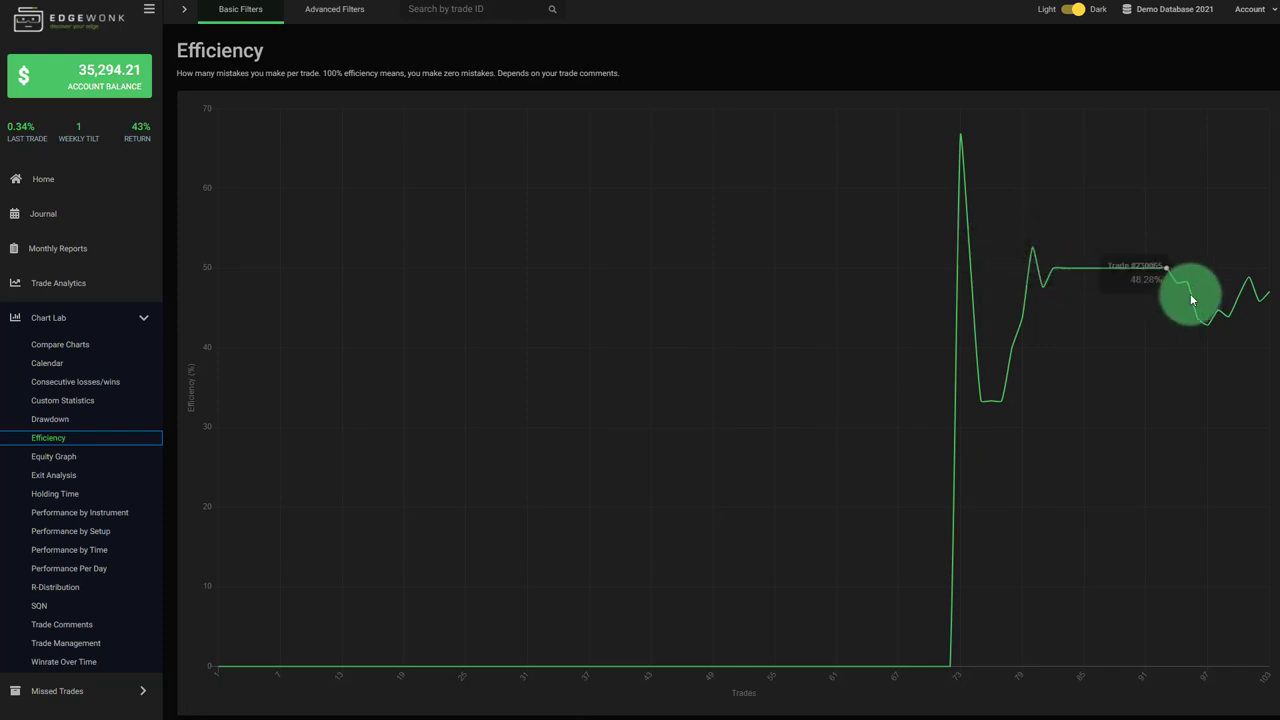
# - Open the Equity Graph and set its display to R Multiple (R)
pyautogui.click(95, 457)
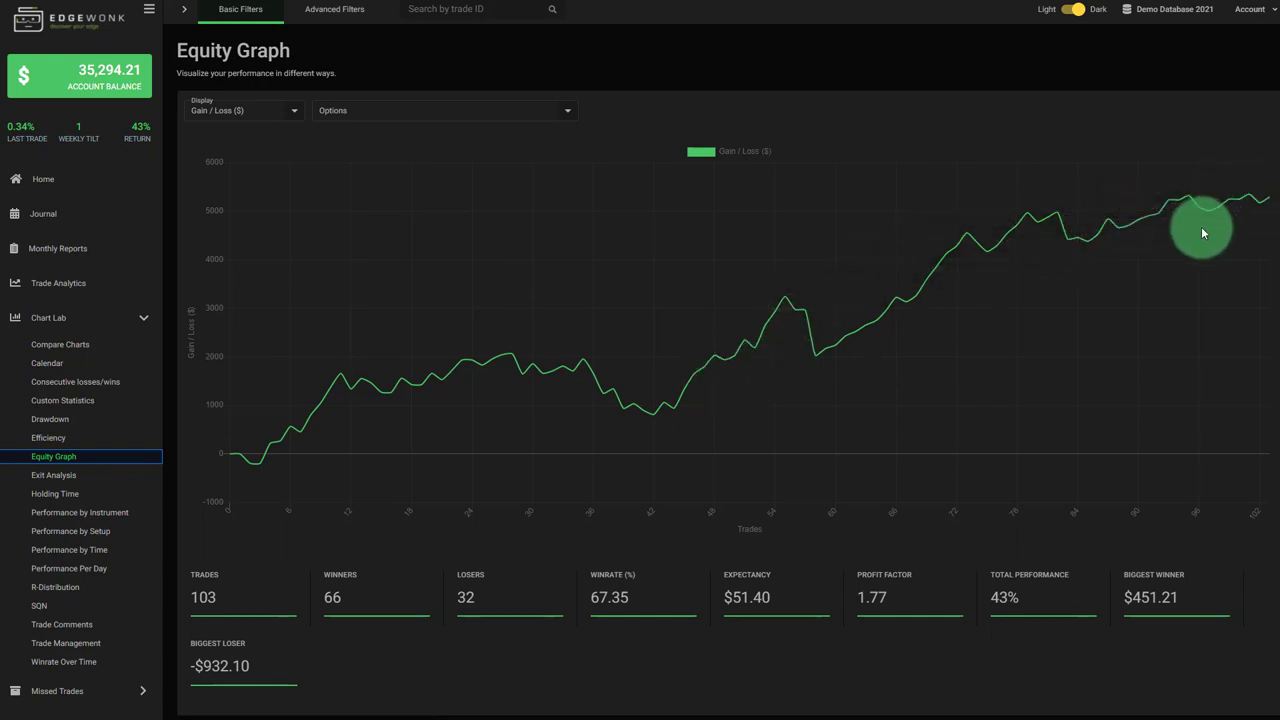
pyautogui.click(262, 114)
pyautogui.click(250, 136)
pyautogui.click(250, 110)
pyautogui.click(258, 136)
pyautogui.click(257, 118)
pyautogui.click(251, 134)
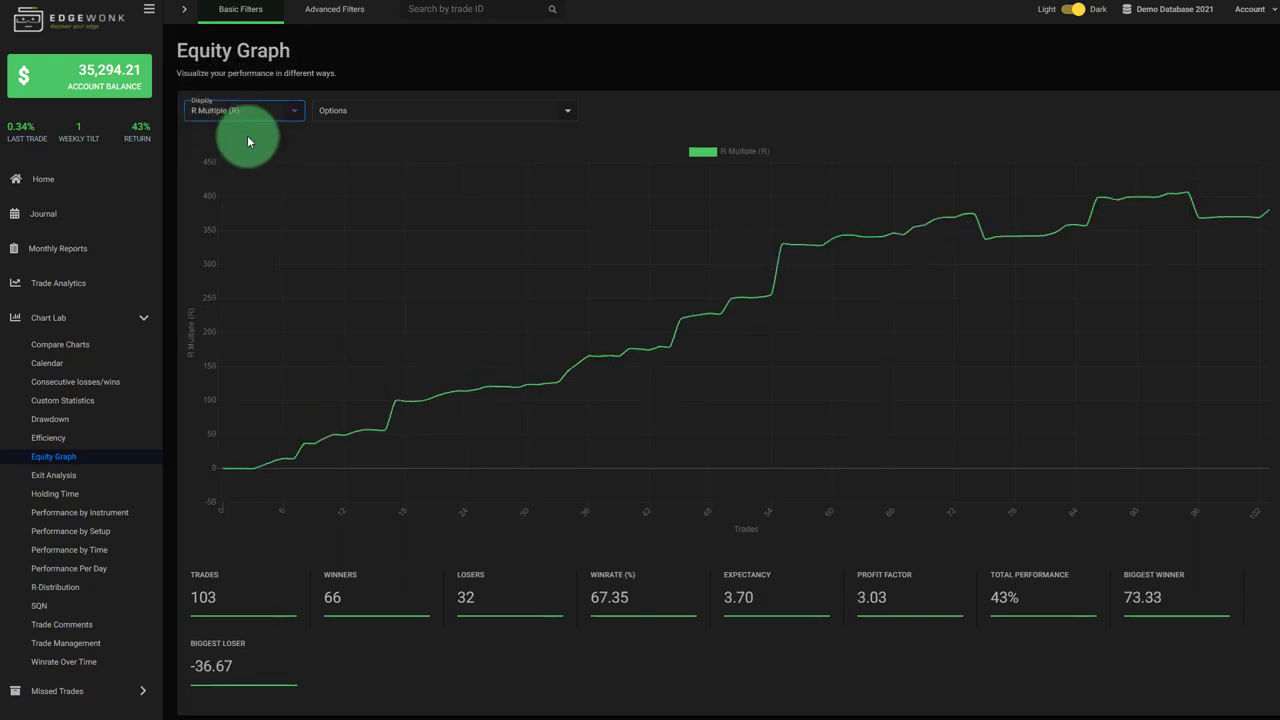
# - Overlay the Moving Average (20) on the R Multiple equity curve
pyautogui.click(402, 119)
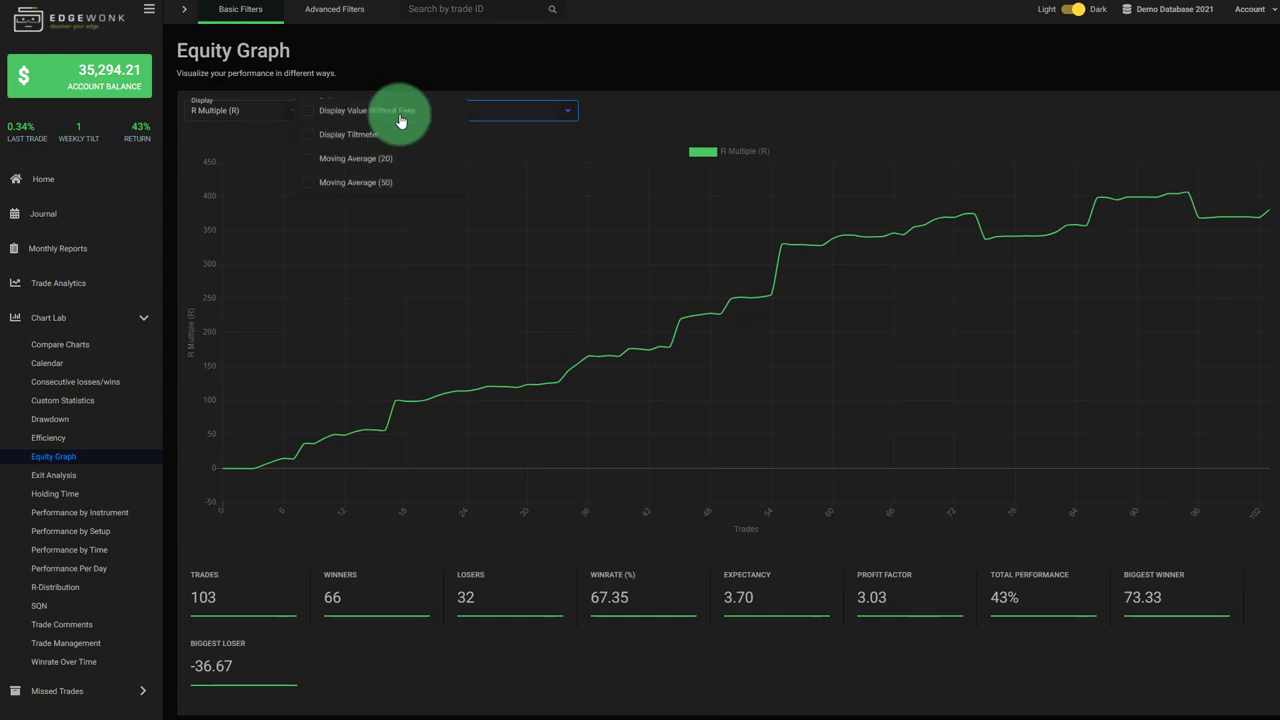
pyautogui.click(365, 162)
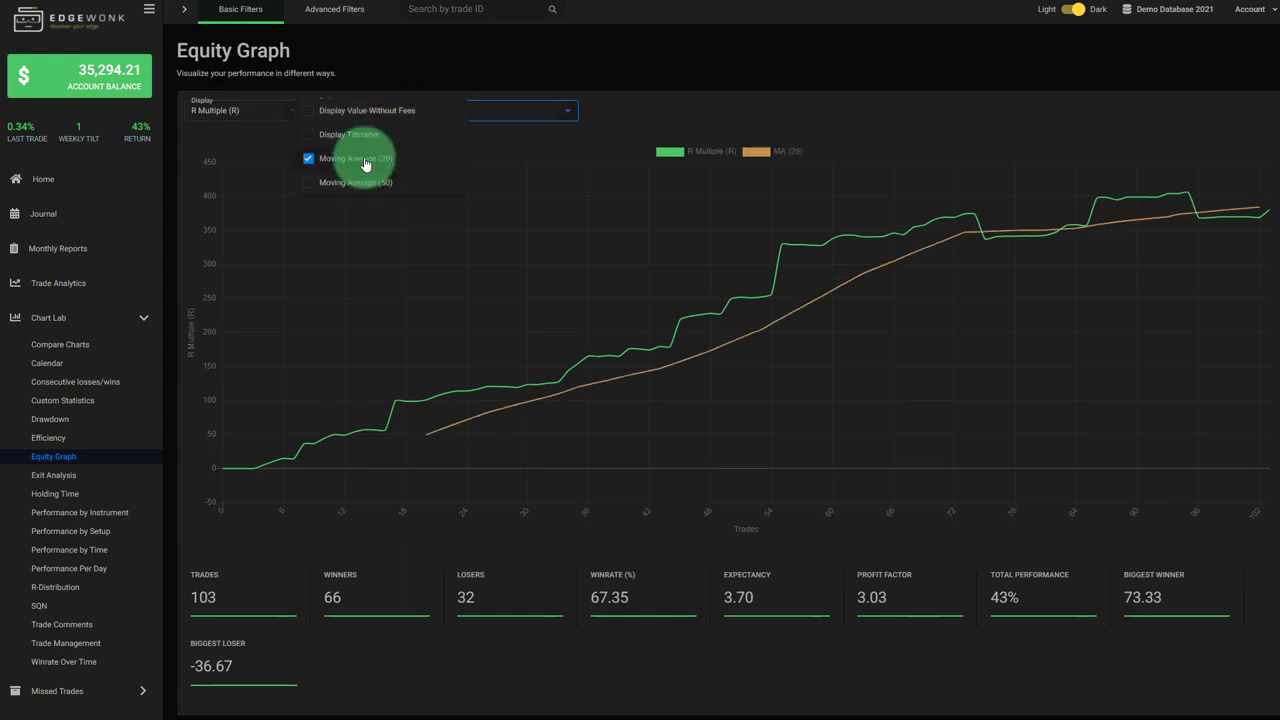
# - Switch the equity curve's overlay to Moving Average (50) and back to Moving Average (20), and examine where the curve crosses the average
pyautogui.click(365, 163)
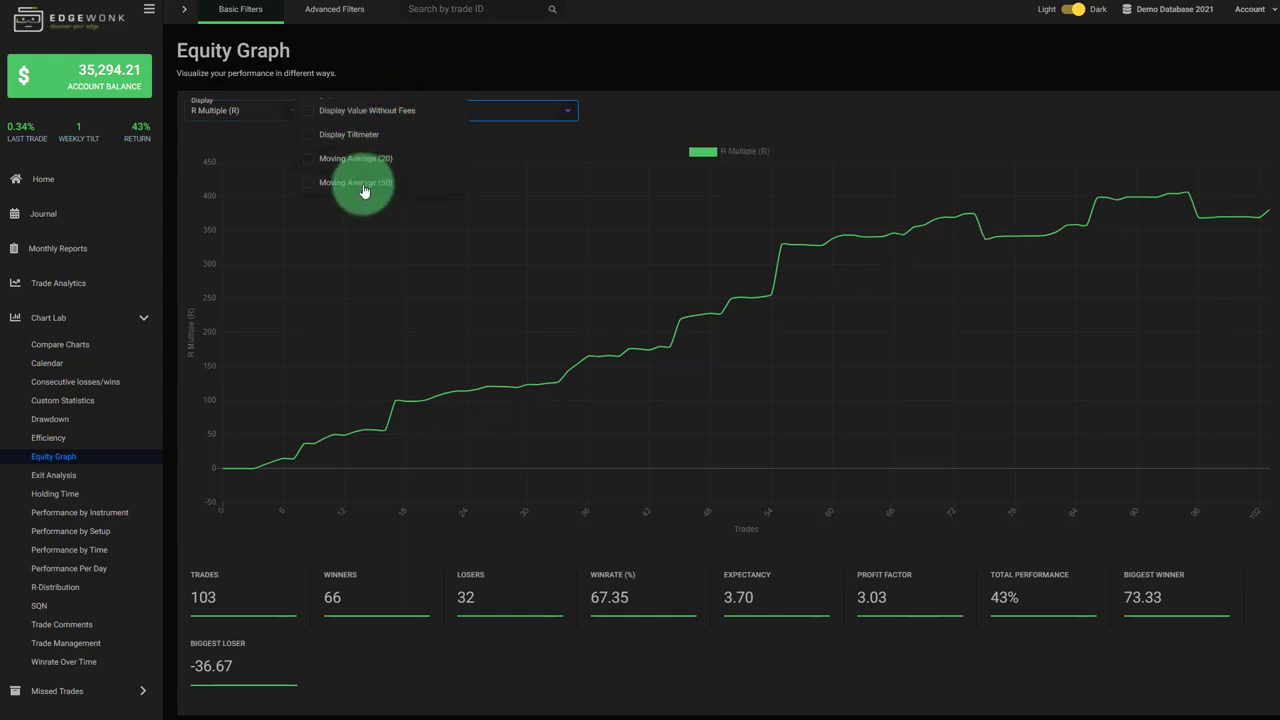
pyautogui.click(365, 180)
pyautogui.click(378, 181)
pyautogui.click(371, 159)
pyautogui.click(540, 405)
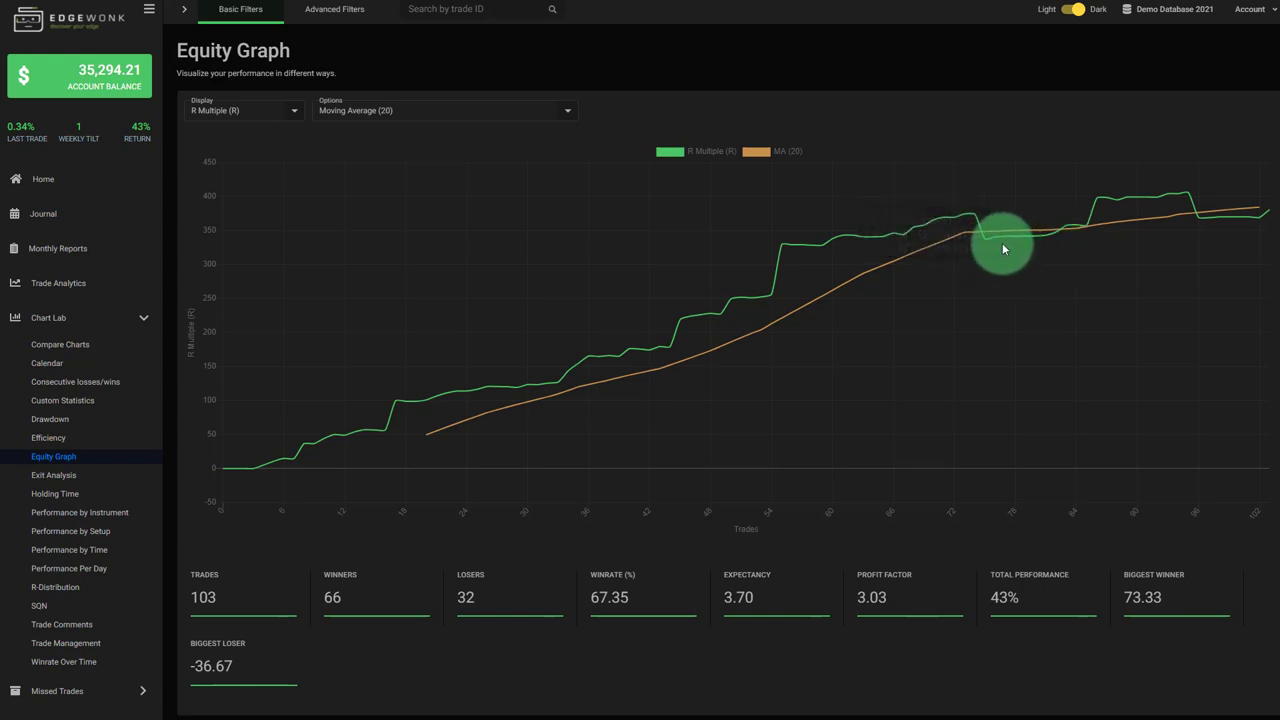
pyautogui.moveTo(1034, 240)
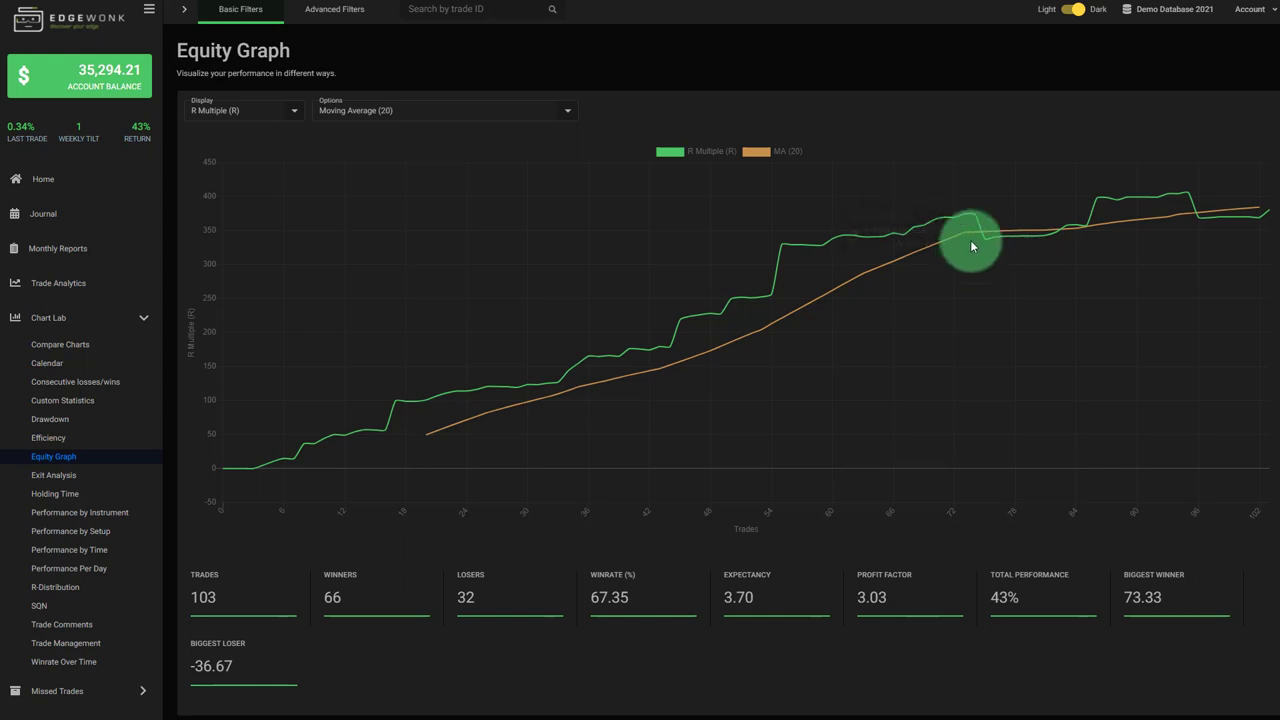
pyautogui.moveTo(971, 229)
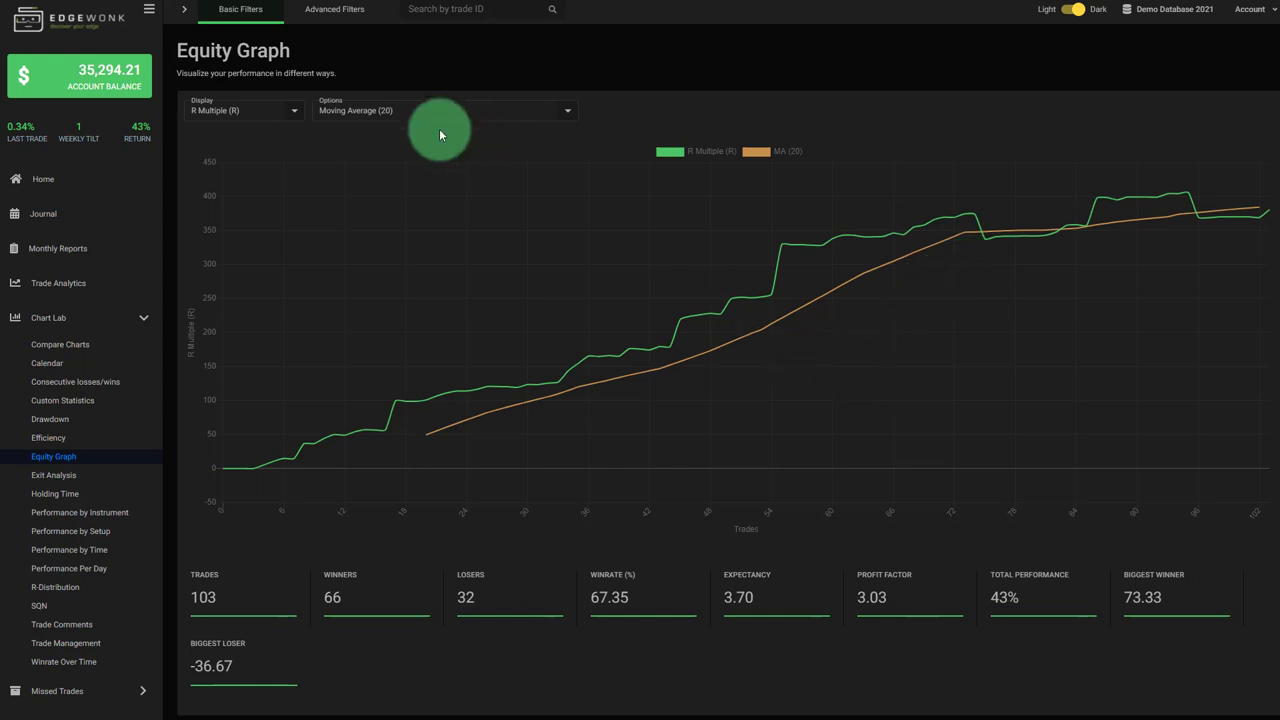
# - Open the Exit Analysis chart and inspect the updraw and drawdown of individual trades
pyautogui.click(77, 477)
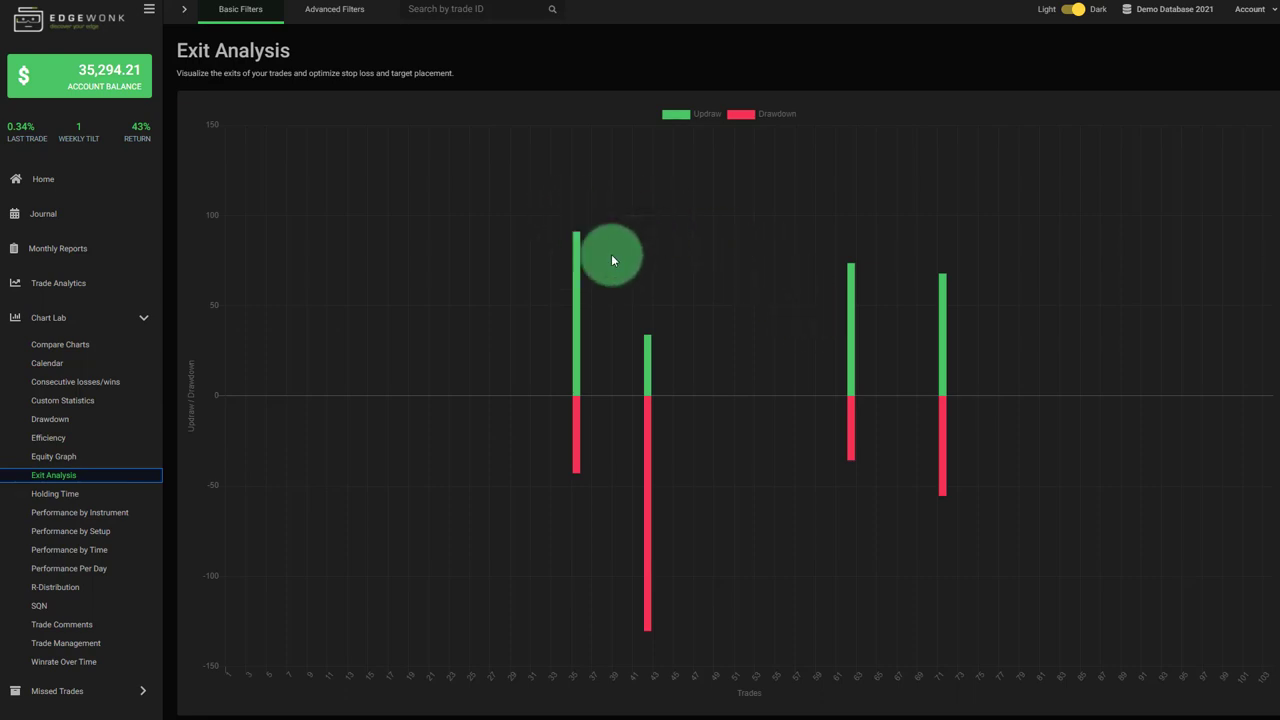
pyautogui.moveTo(650, 441)
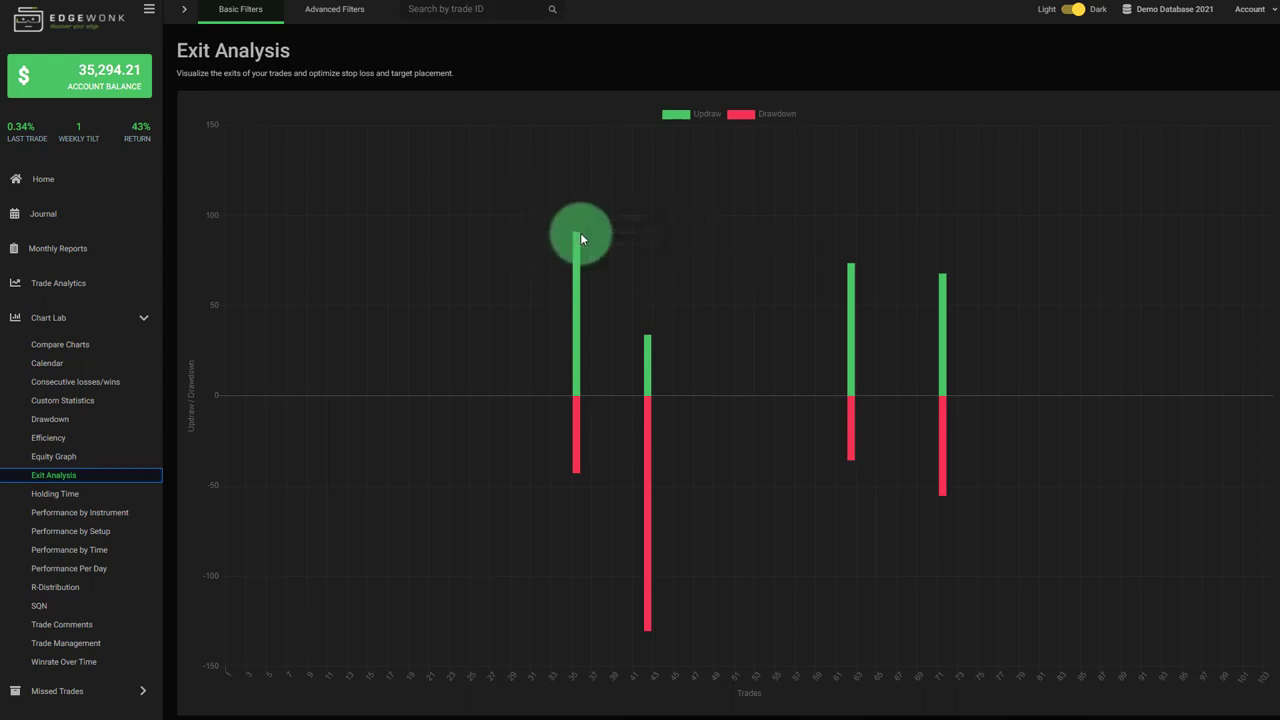
pyautogui.moveTo(576, 264)
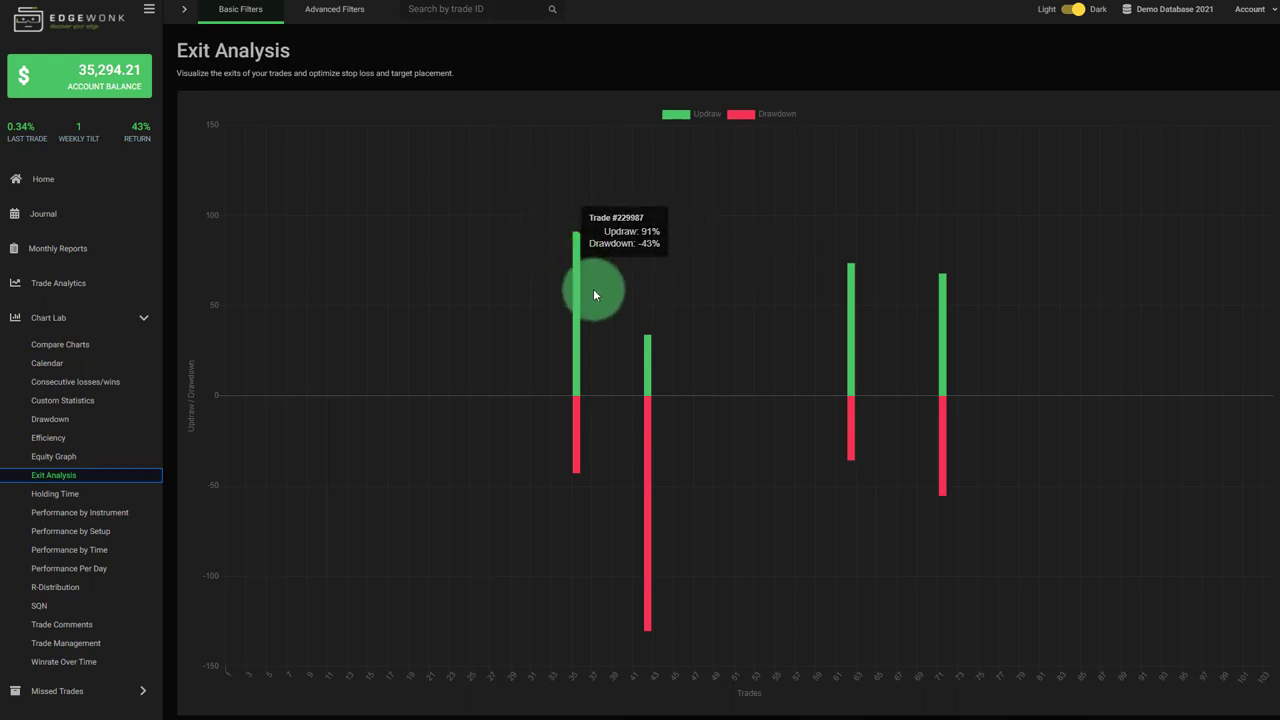
pyautogui.moveTo(648, 357)
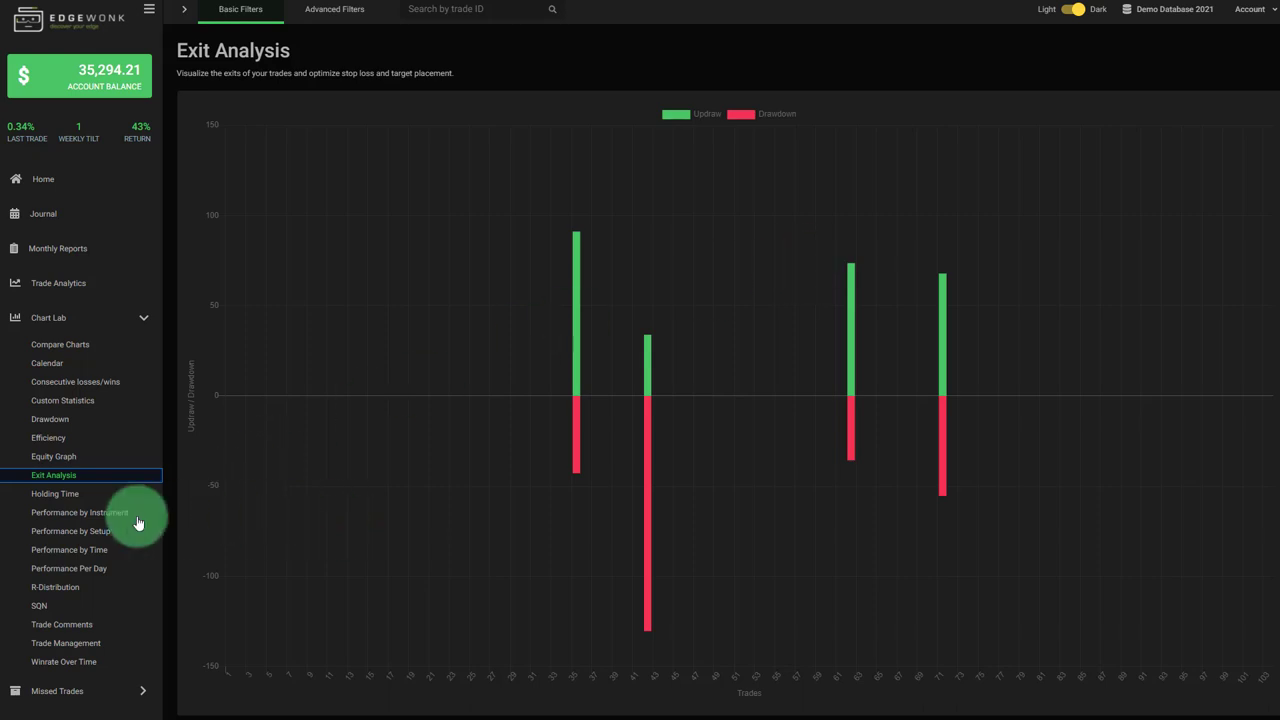
# - Open the Holding Time chart, inspect the outlier trade held about 36 days, and look it up by trade ID 230021
pyautogui.click(77, 493)
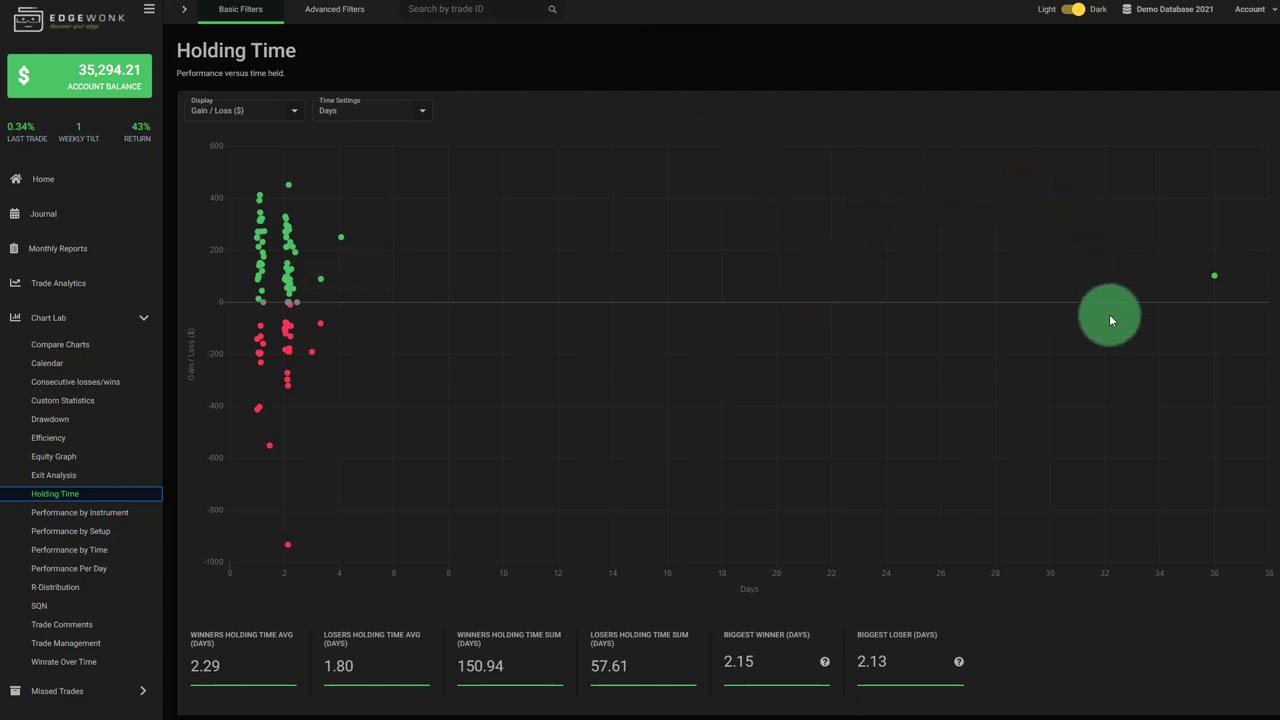
pyautogui.moveTo(1216, 279)
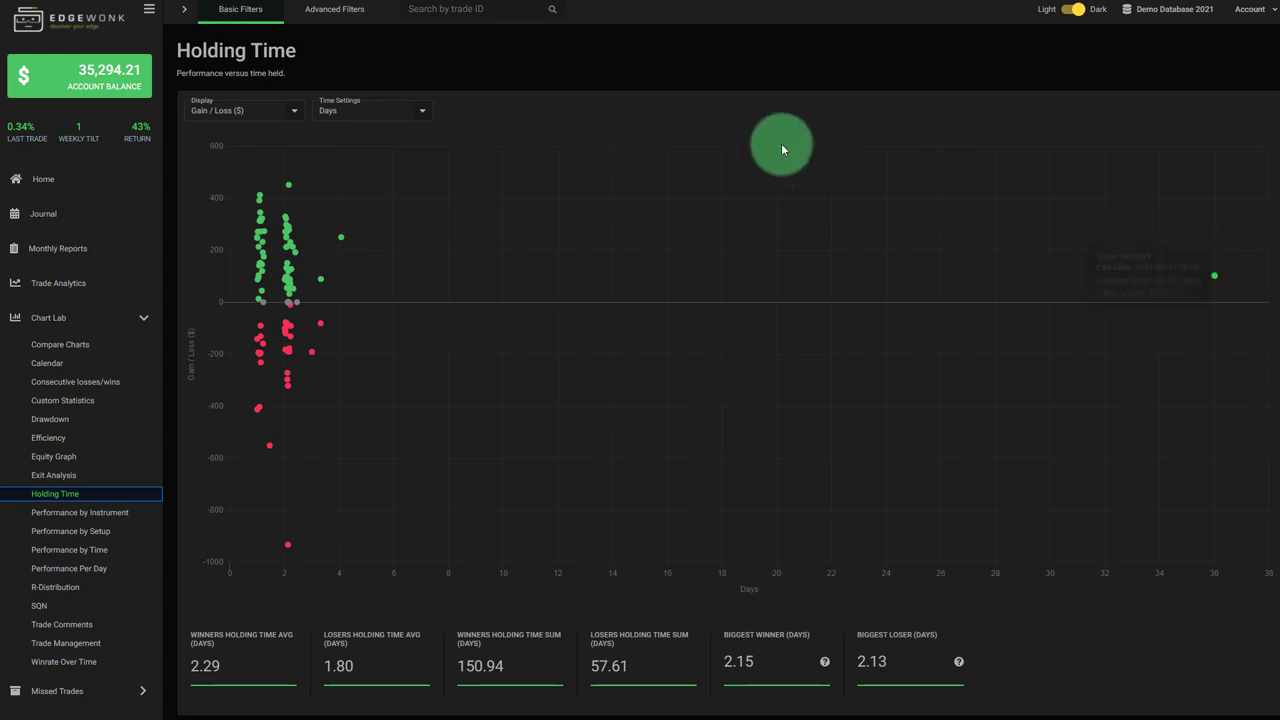
pyautogui.click(453, 9)
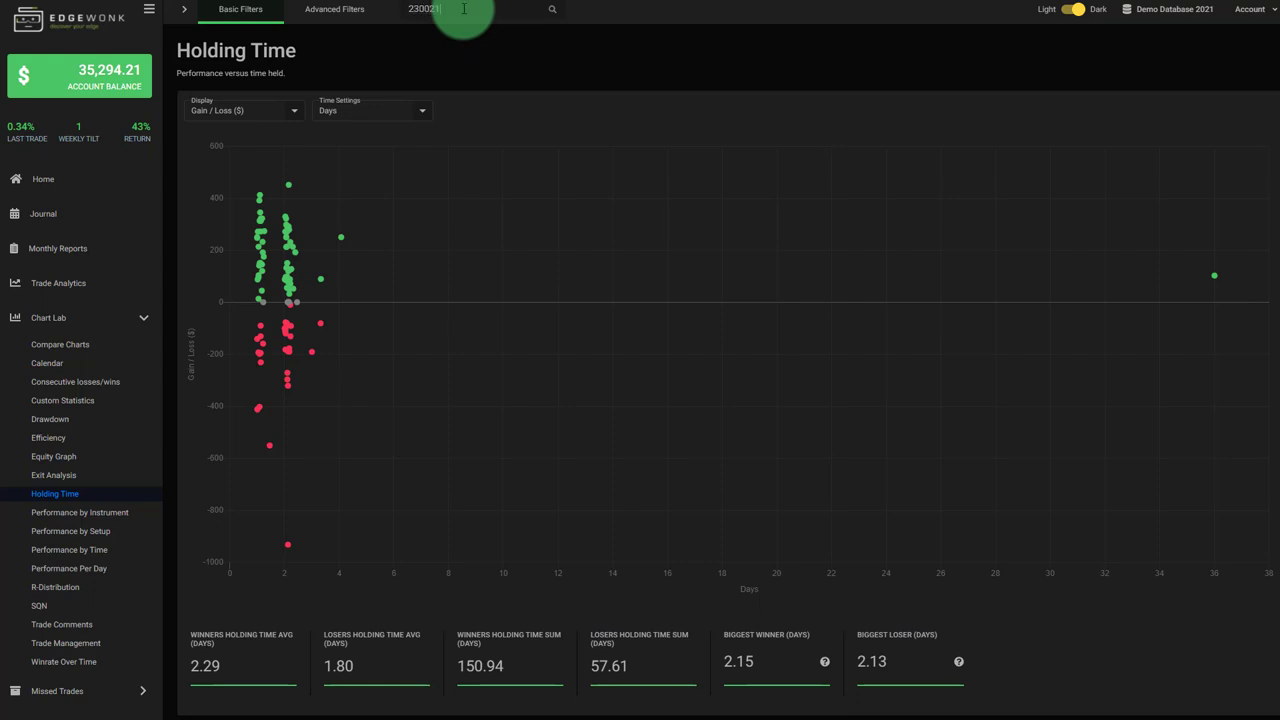
pyautogui.press('Return')
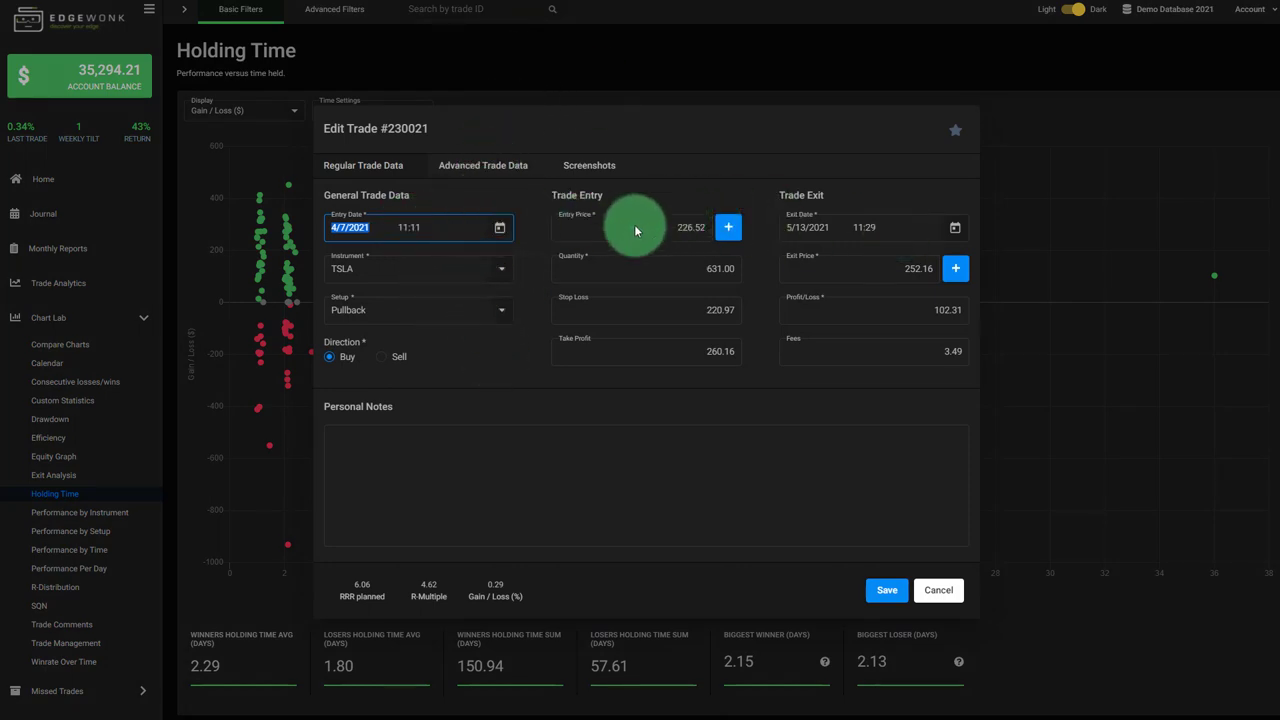
# - Review the trade's advanced data, screenshots and regular data, and close it without saving
pyautogui.click(474, 166)
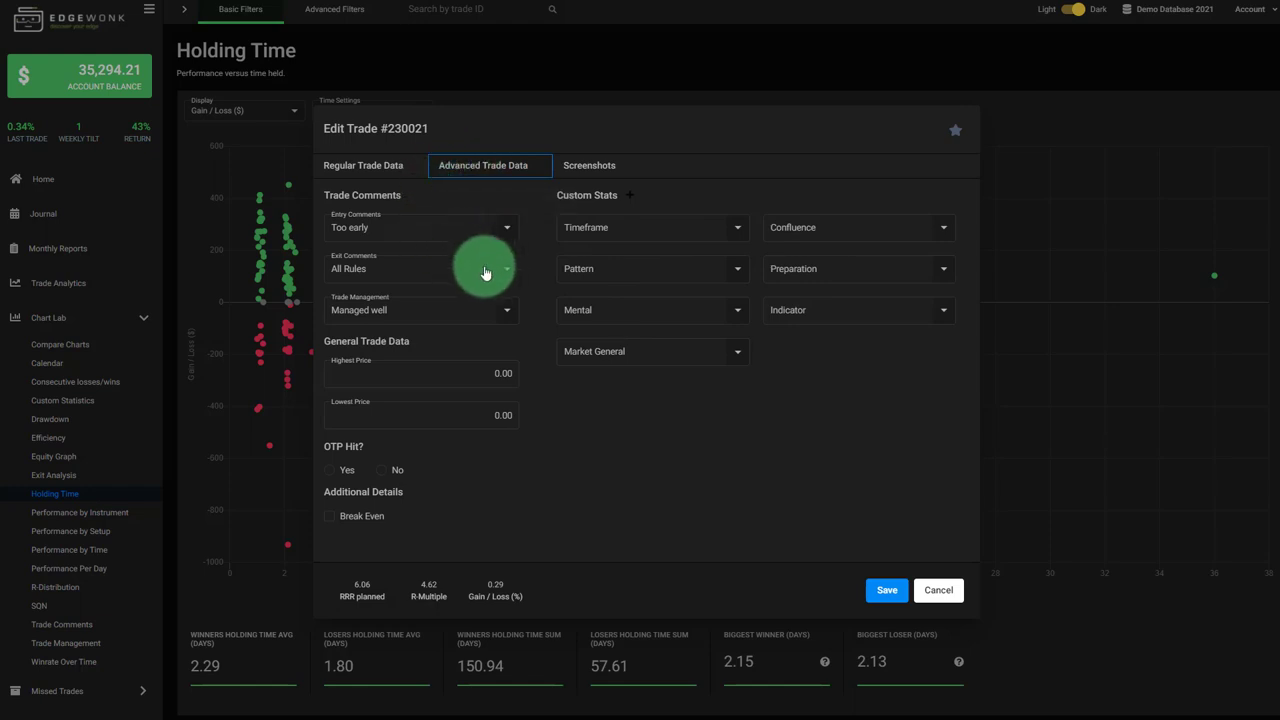
pyautogui.click(587, 166)
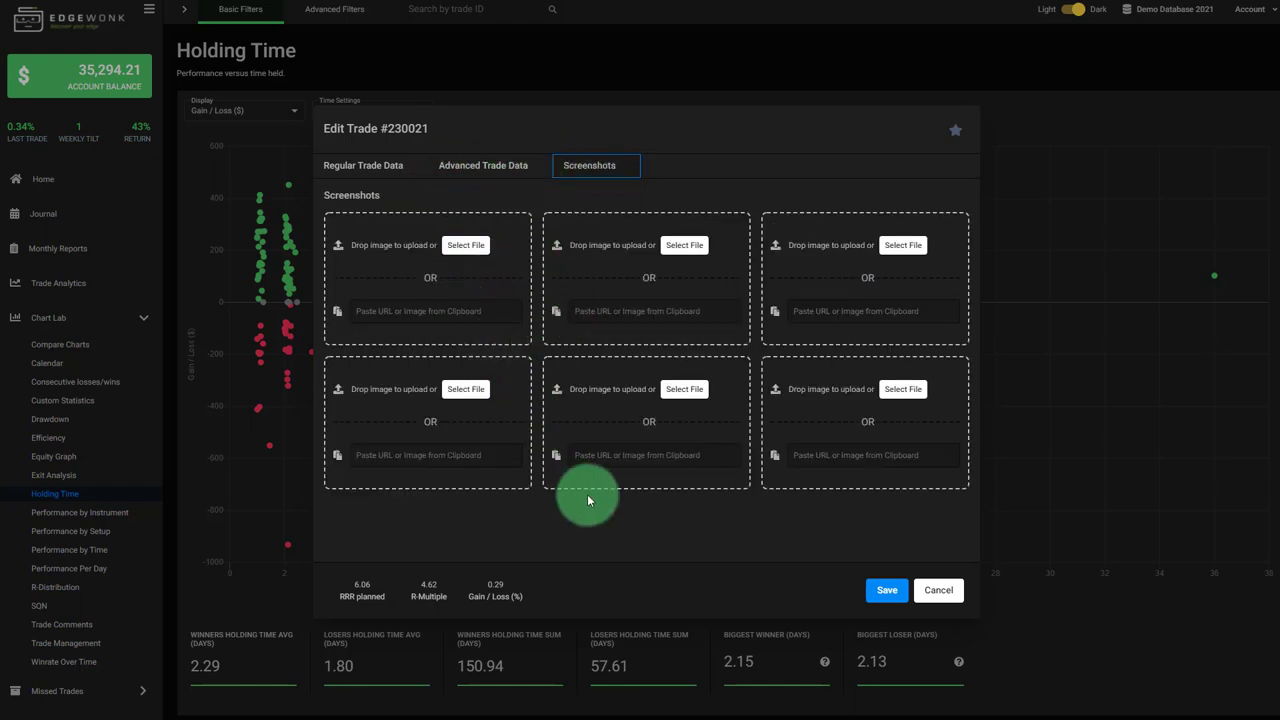
pyautogui.click(507, 176)
pyautogui.click(380, 174)
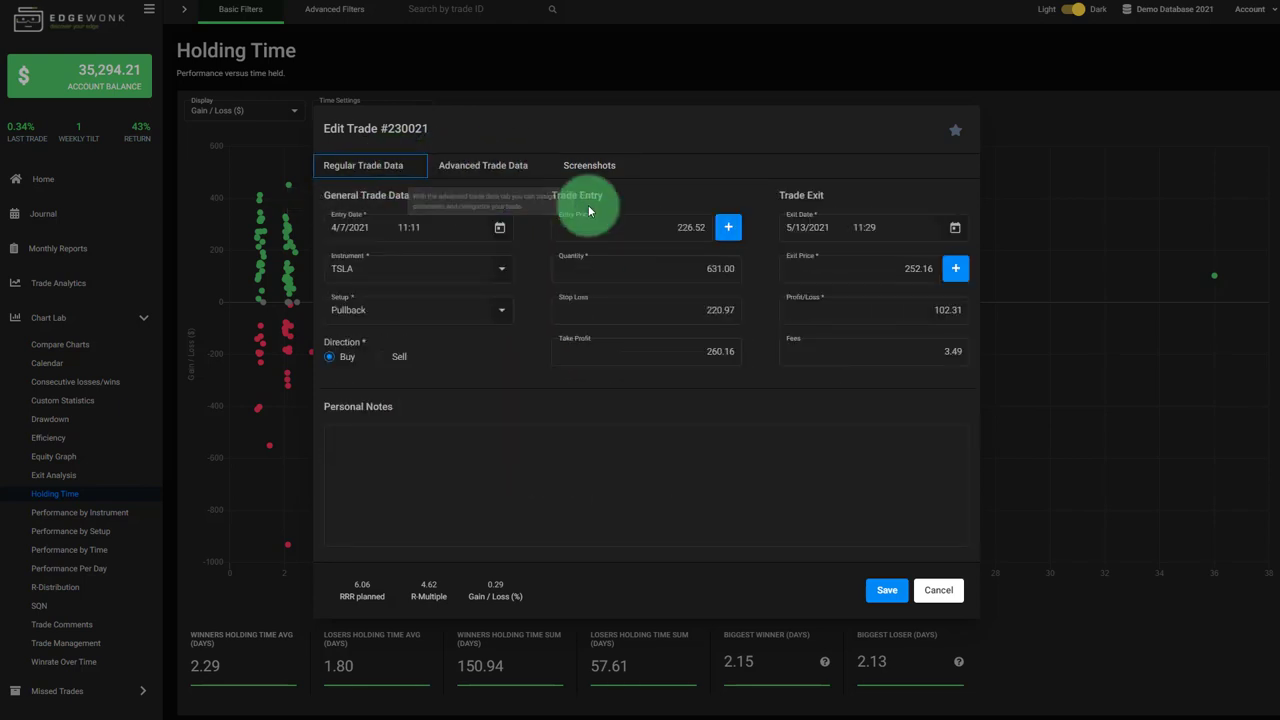
pyautogui.click(940, 592)
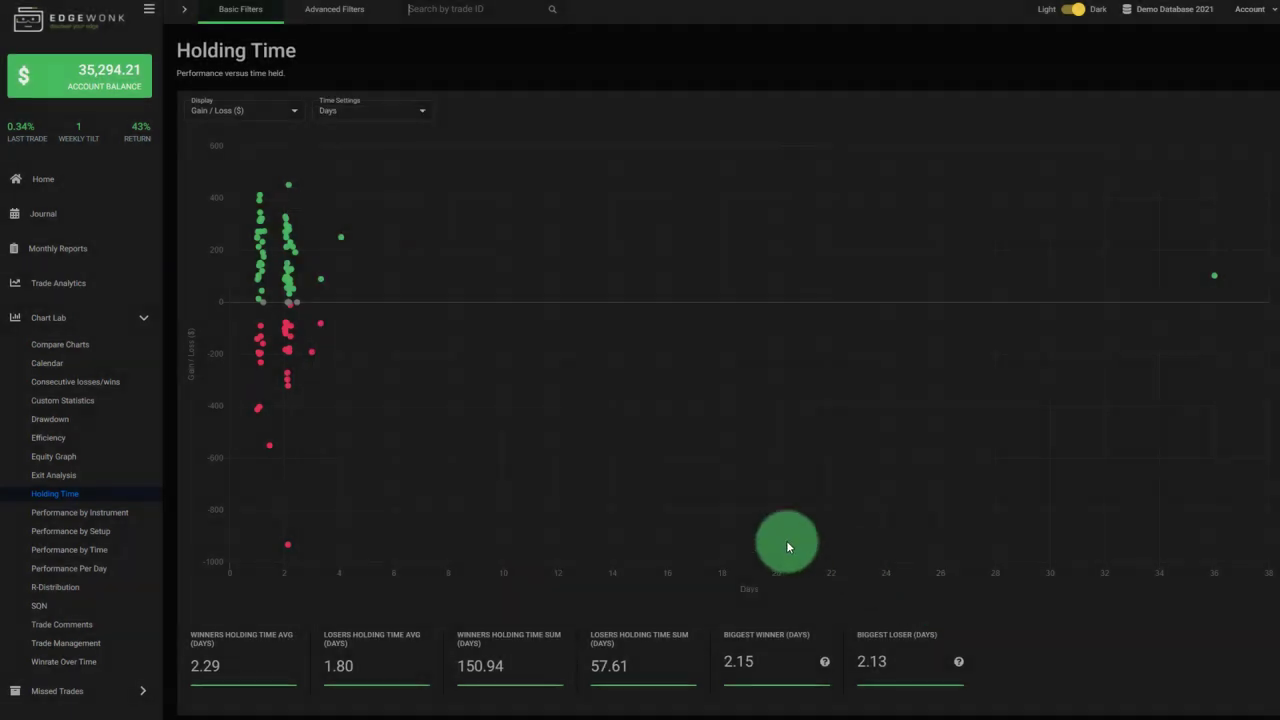
# - Open the Performance by Instrument chart and sort it By Value
pyautogui.click(117, 518)
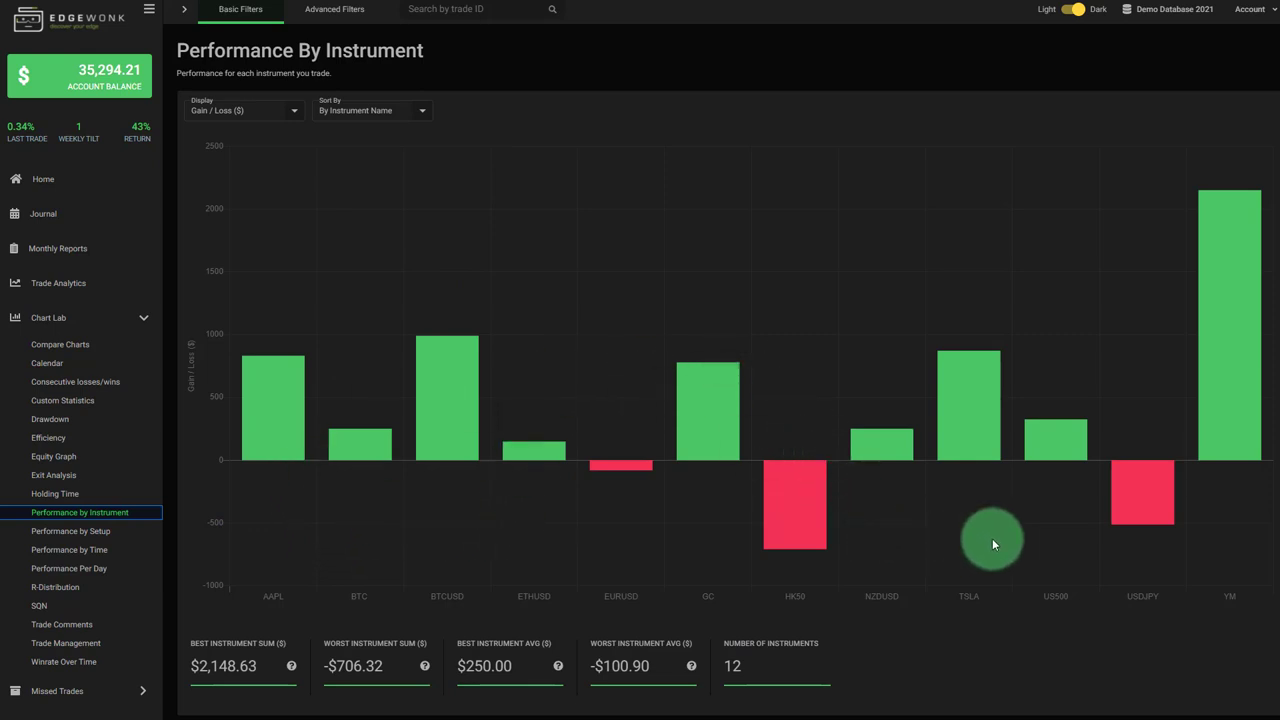
pyautogui.click(380, 116)
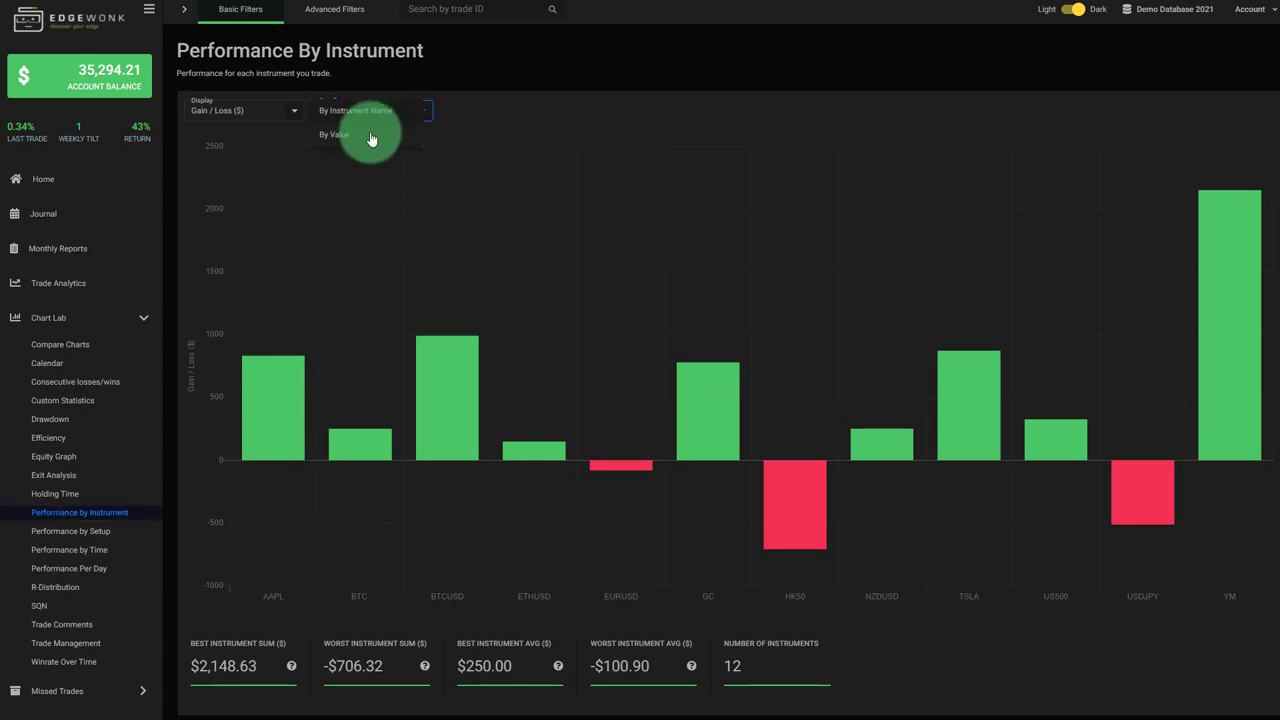
pyautogui.click(620, 120)
pyautogui.click(390, 115)
pyautogui.click(366, 140)
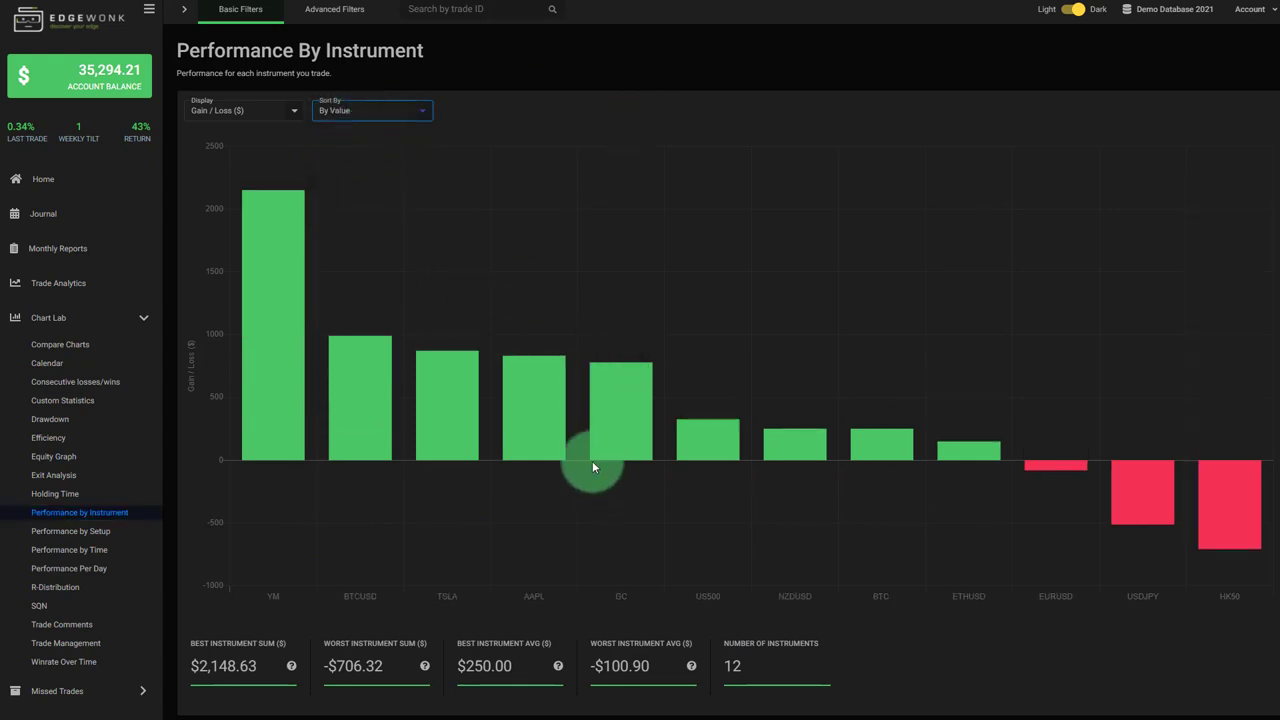
# - View the Performance by Setup chart, and open Performance by Time with the period set to Month
pyautogui.click(68, 538)
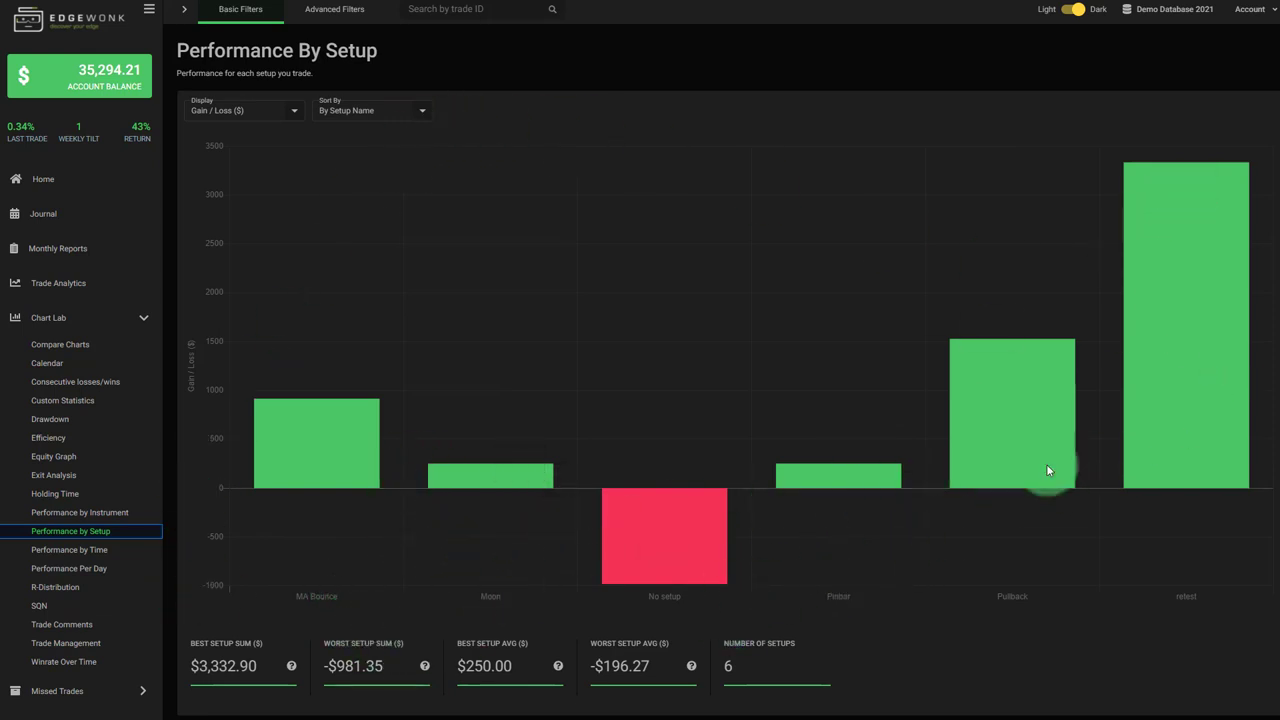
pyautogui.click(99, 553)
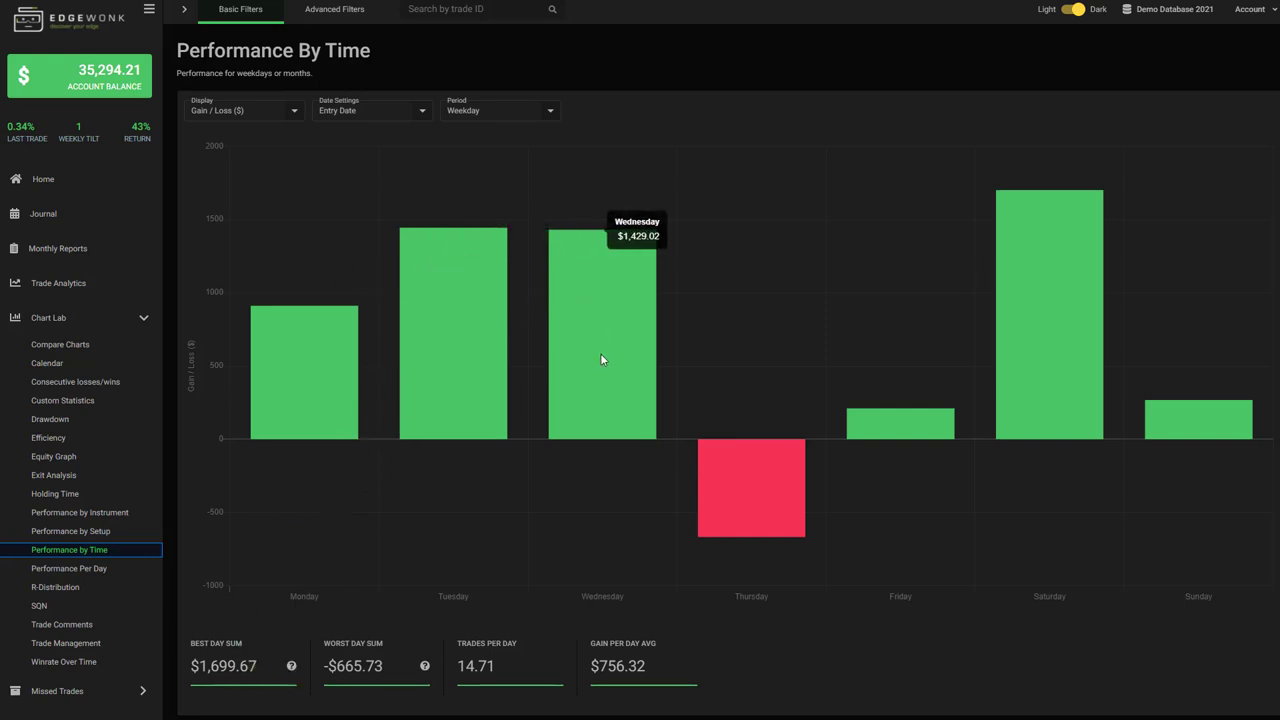
pyautogui.click(481, 113)
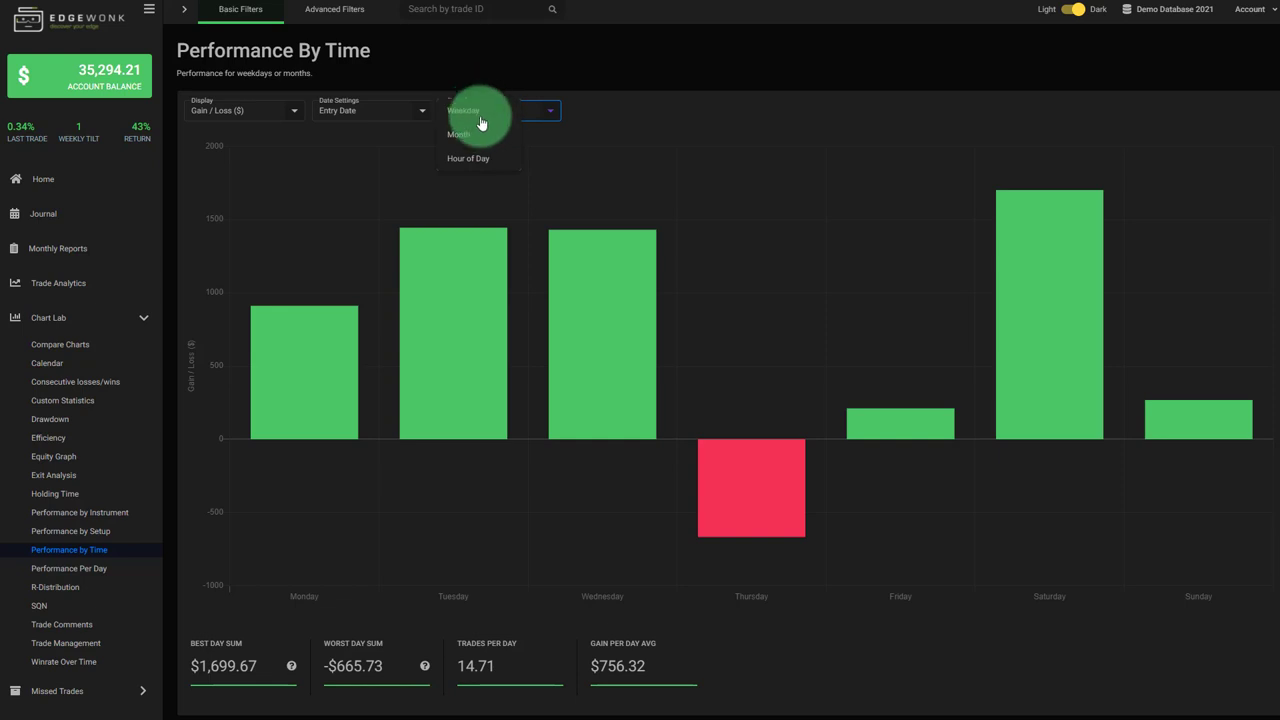
pyautogui.click(477, 134)
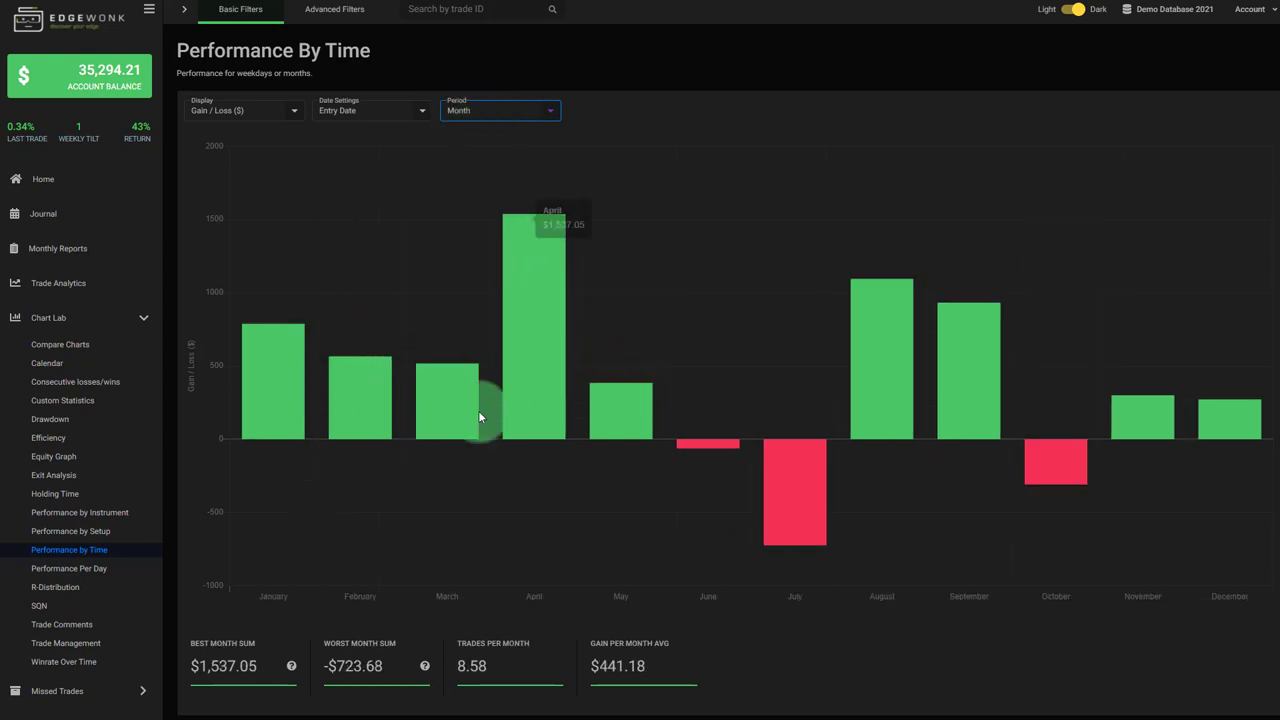
# - Set the Performance by Time period to Hour of Day and inspect the 16:00 and 19:00 bars
pyautogui.click(518, 115)
pyautogui.click(490, 140)
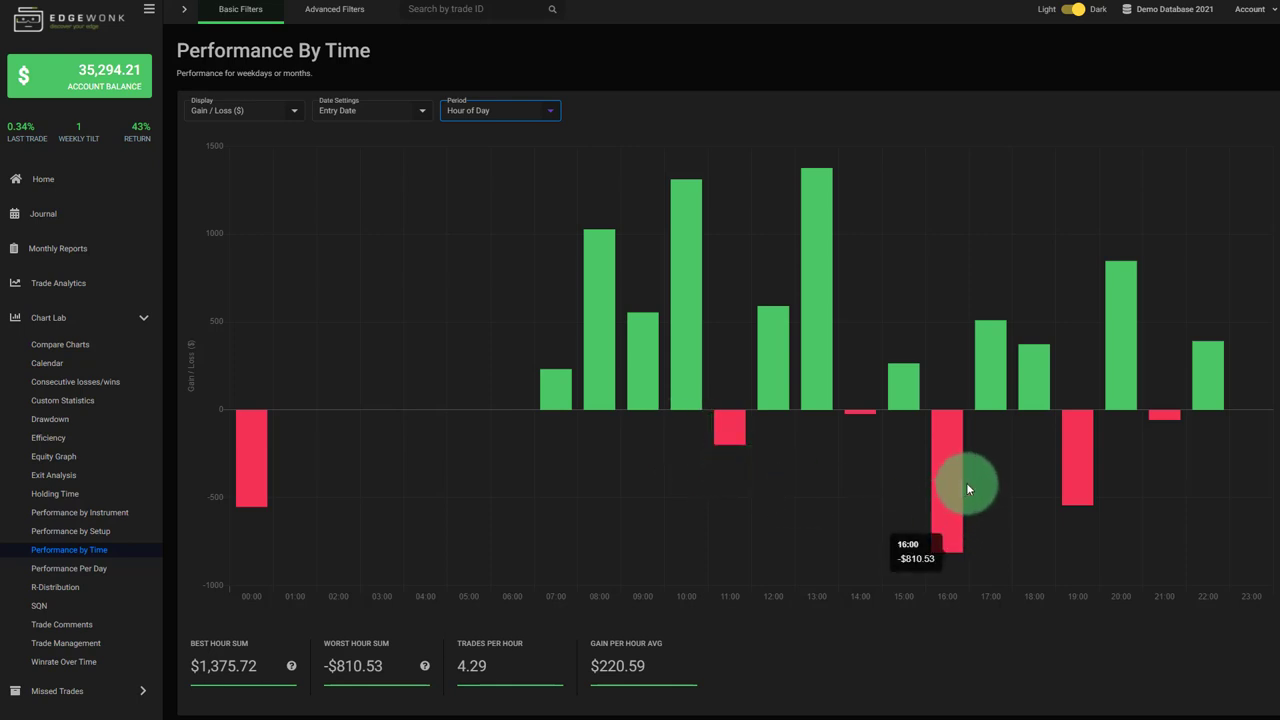
pyautogui.moveTo(1071, 473)
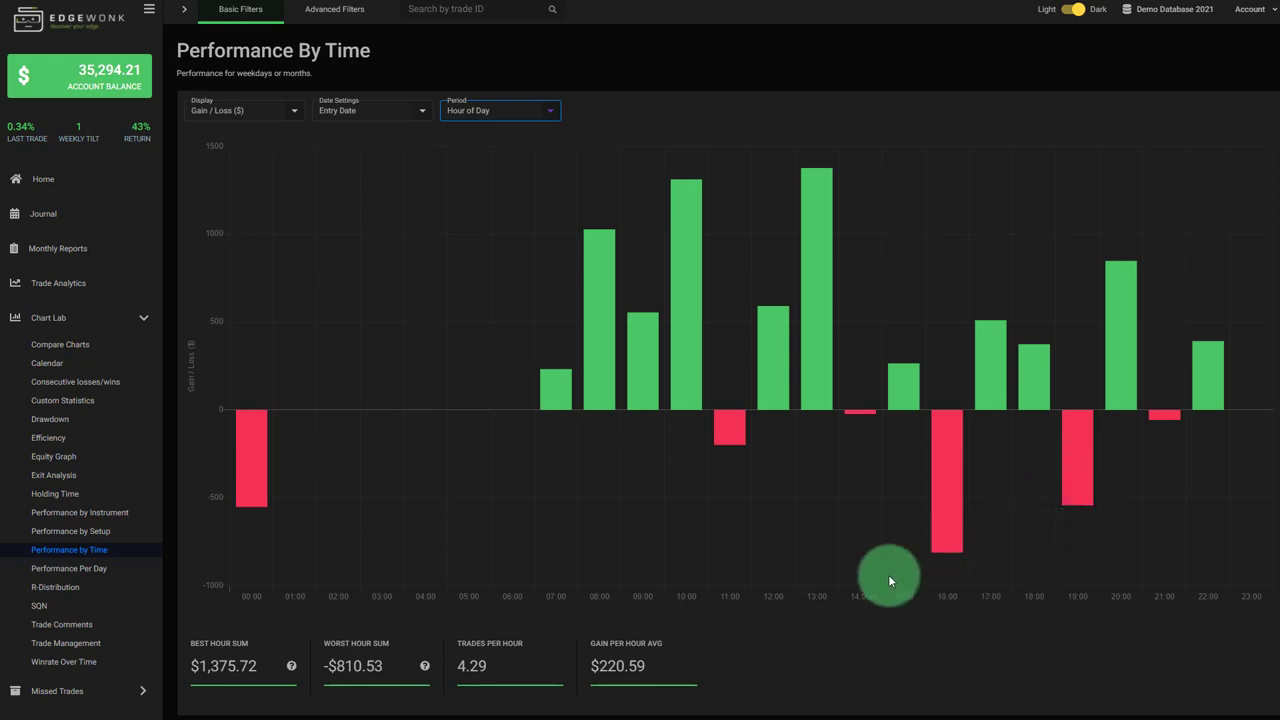
# - Open the Performance Per Day chart and inspect the gain/loss of individual trading days
pyautogui.click(106, 568)
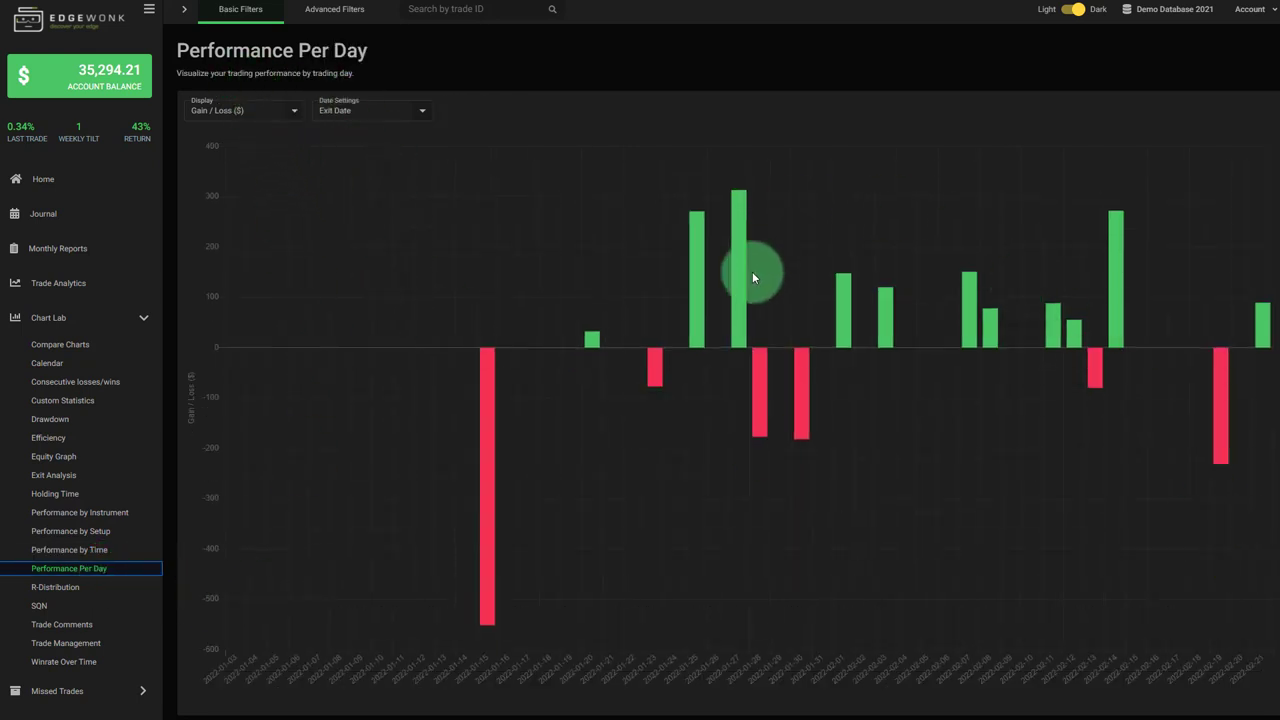
pyautogui.moveTo(747, 271)
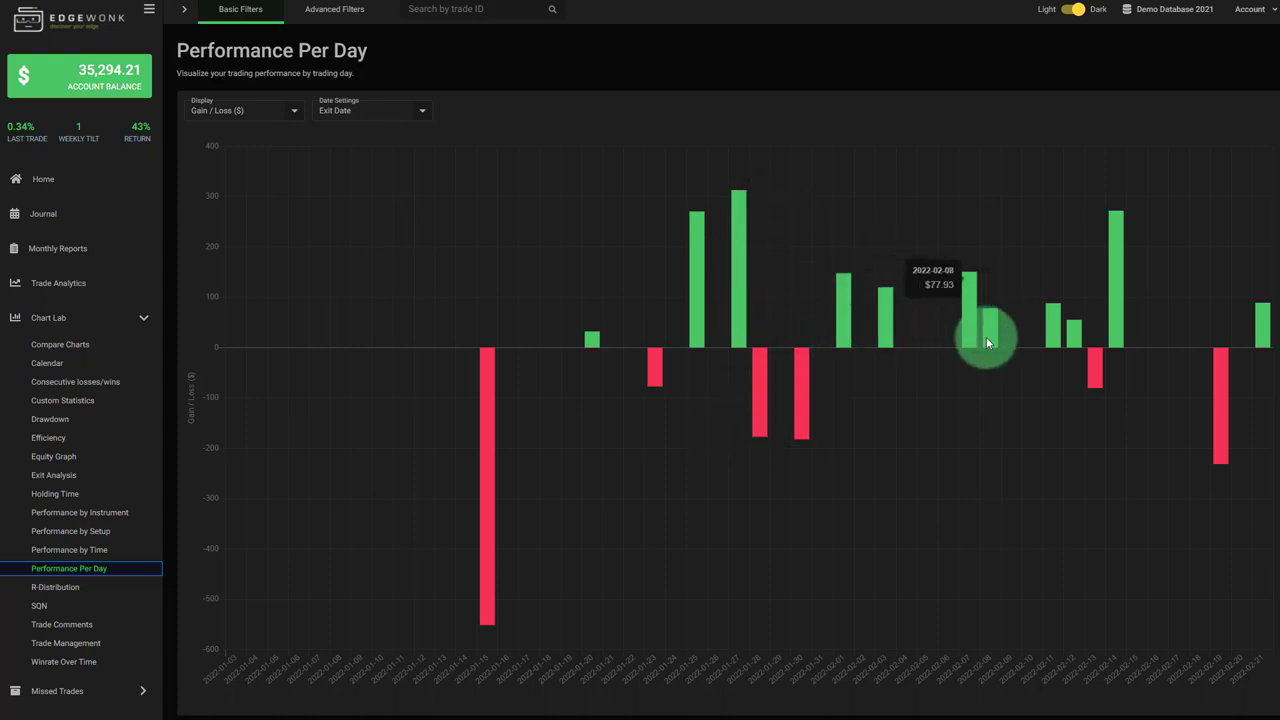
pyautogui.moveTo(1224, 366)
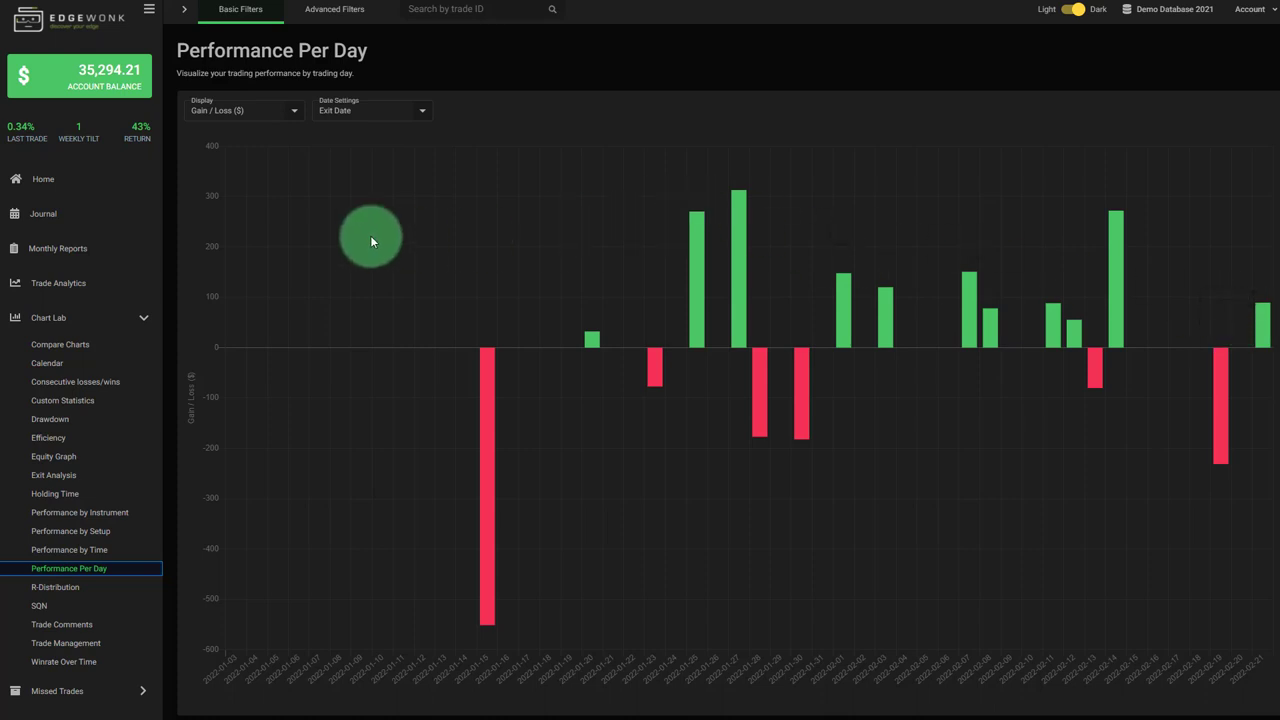
# - Switch the Performance Per Day date setting to Entry Date and back to Exit Date
pyautogui.click(350, 110)
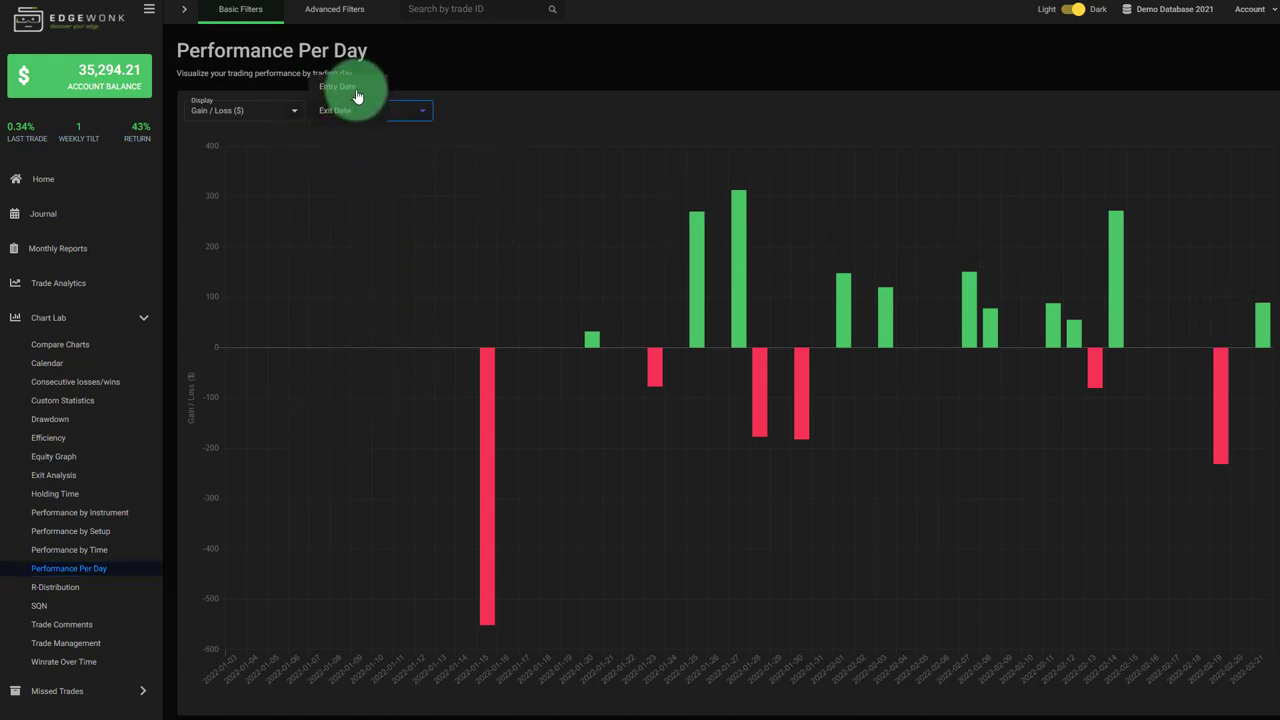
pyautogui.click(343, 87)
pyautogui.click(366, 112)
pyautogui.click(366, 133)
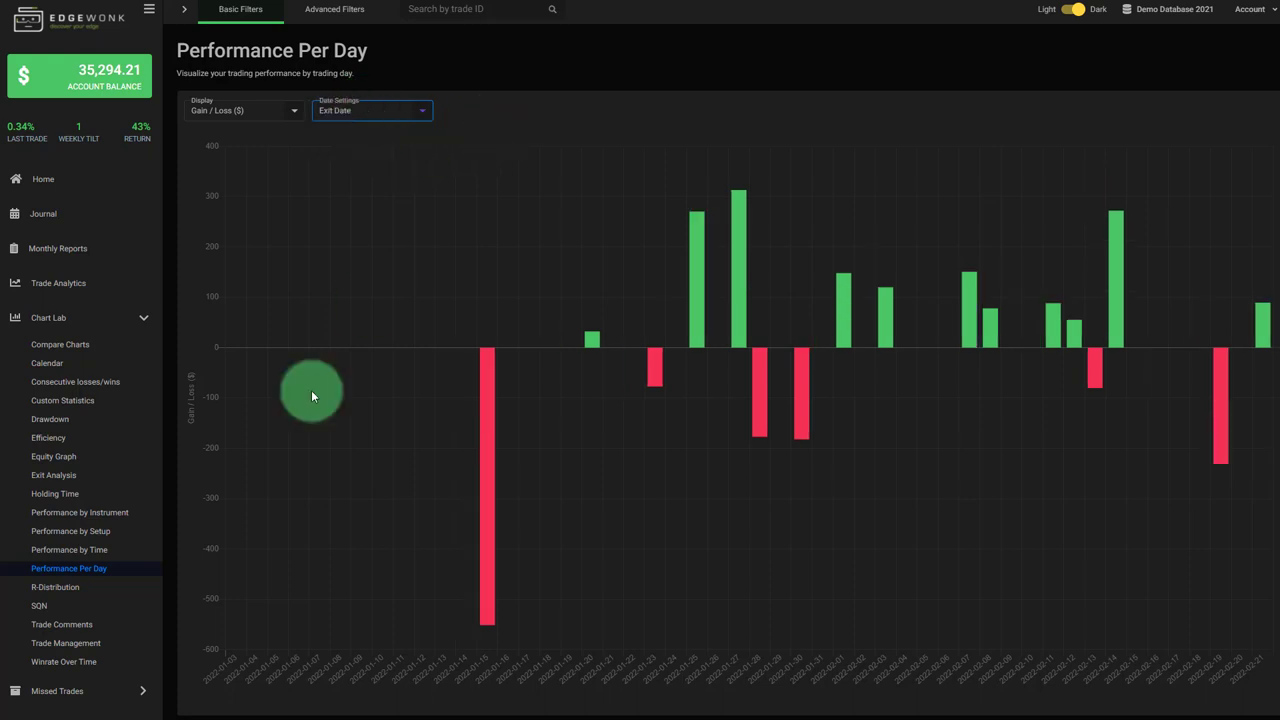
# - View the R-Distribution chart and the SQN by Setup chart
pyautogui.click(57, 587)
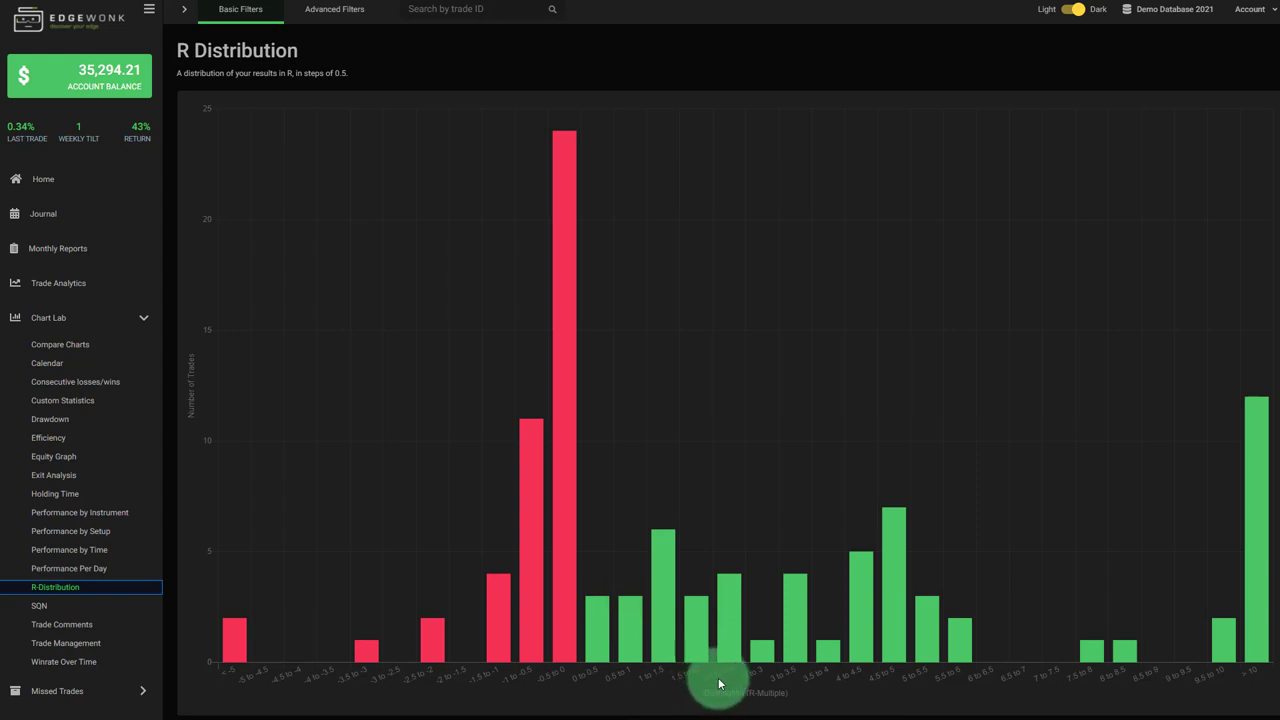
pyautogui.moveTo(718, 634)
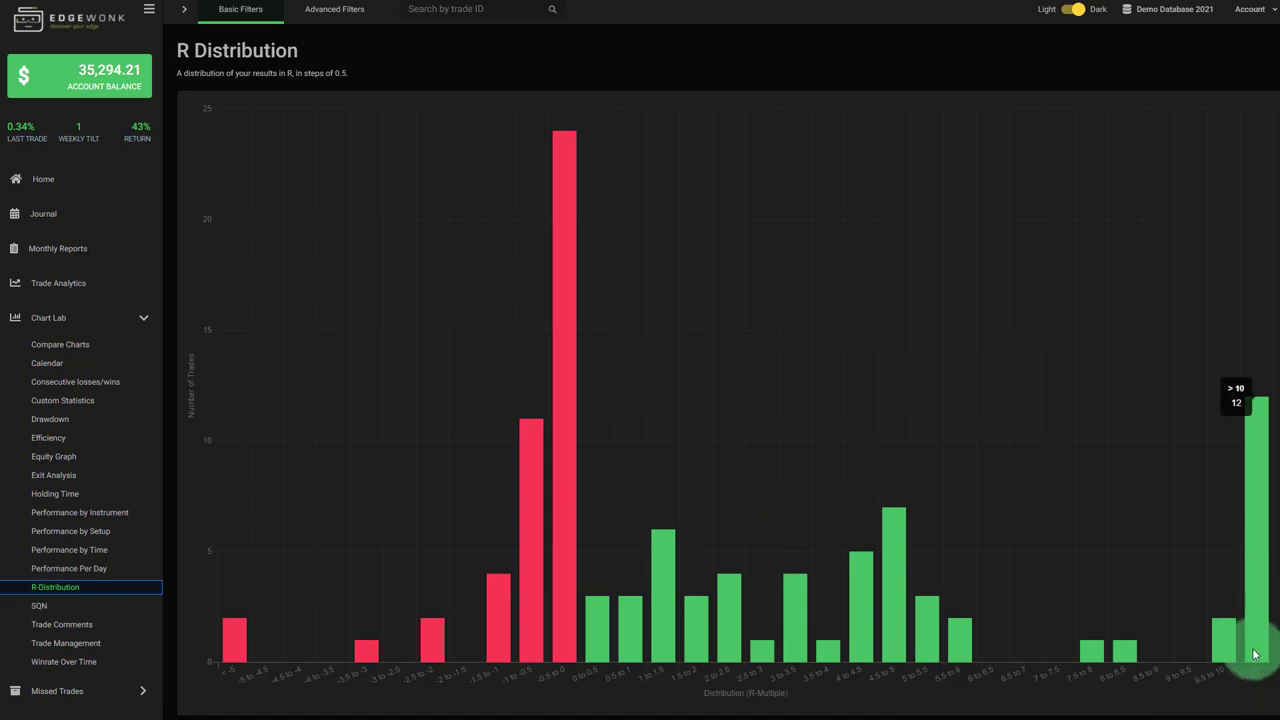
pyautogui.click(35, 605)
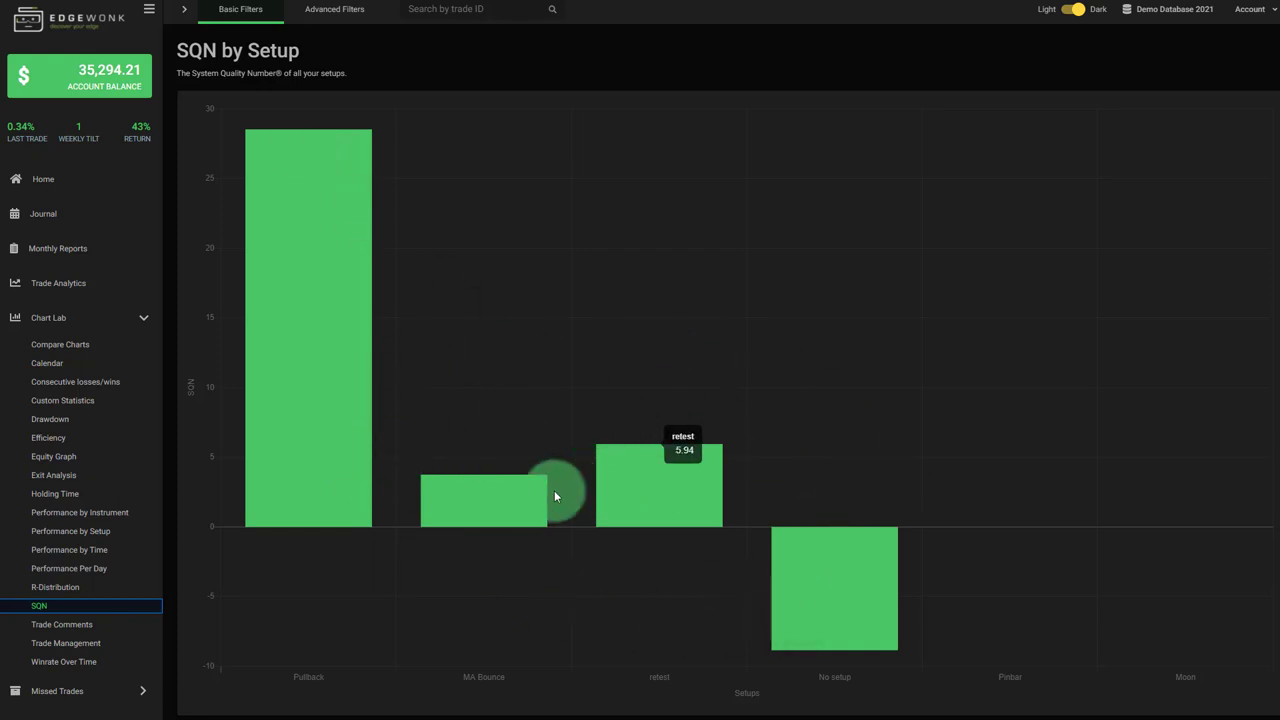
# - Open the Trade Comments chart and inspect the gain/loss of the Mistake category under Trade Management
pyautogui.click(102, 630)
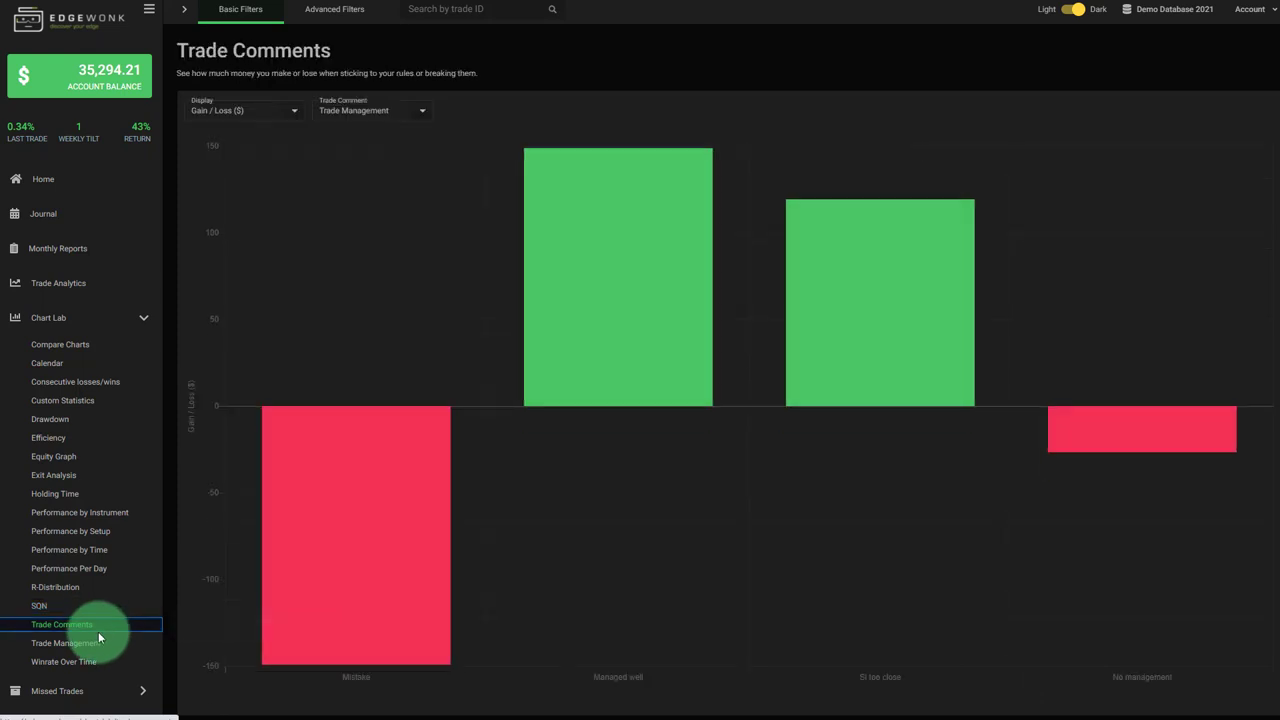
pyautogui.moveTo(380, 510)
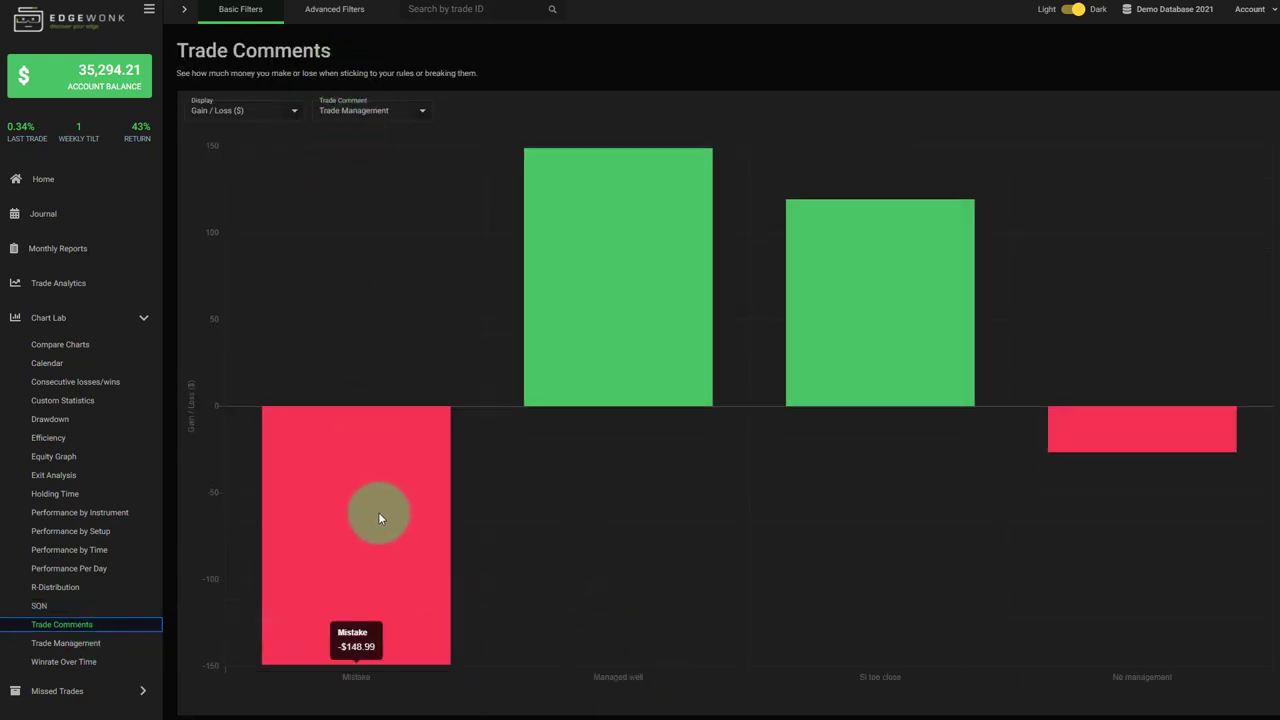
# - Switch the Trade Comments chart to Trade Entry and inspect the gain/loss of its comment categories
pyautogui.click(370, 110)
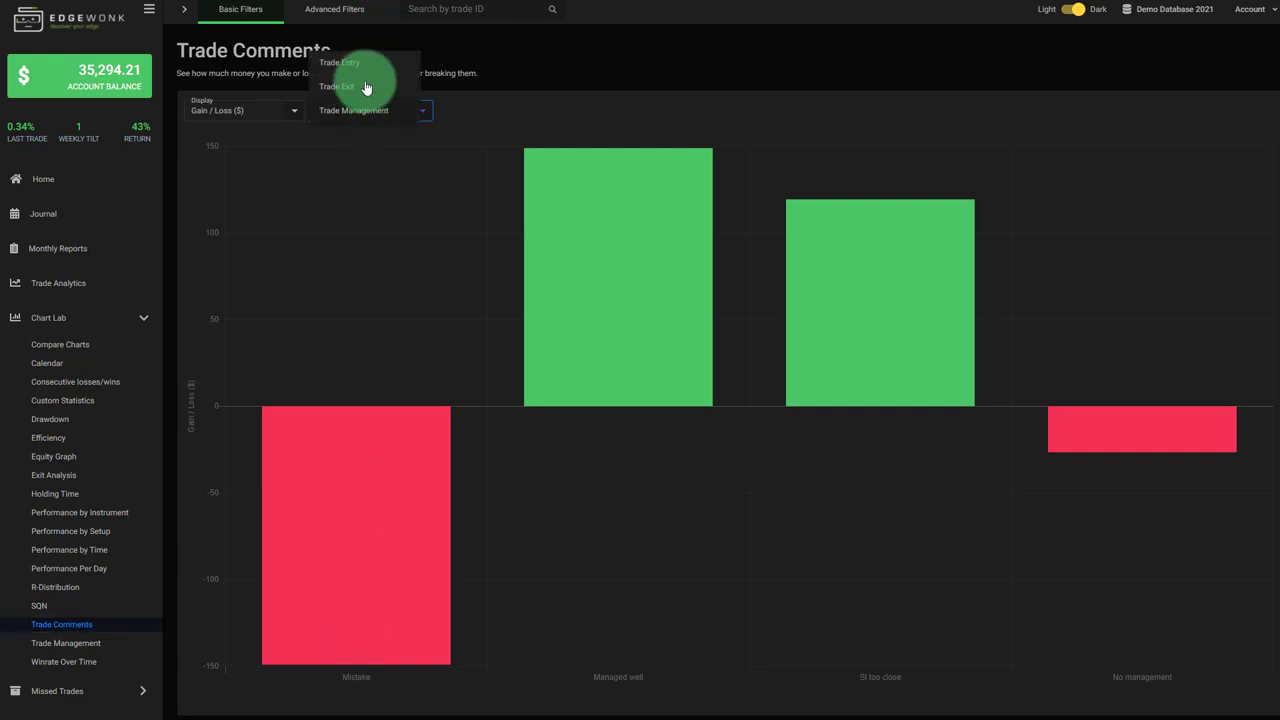
pyautogui.click(350, 62)
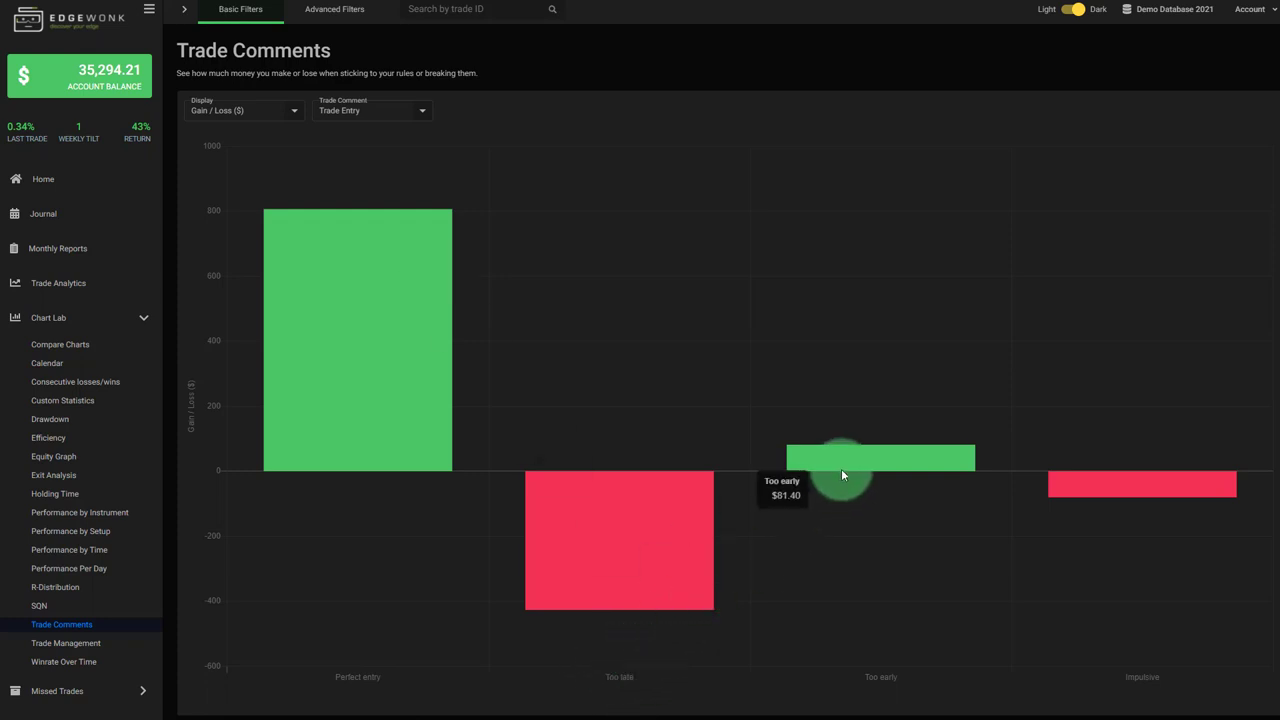
pyautogui.click(389, 109)
pyautogui.click(548, 527)
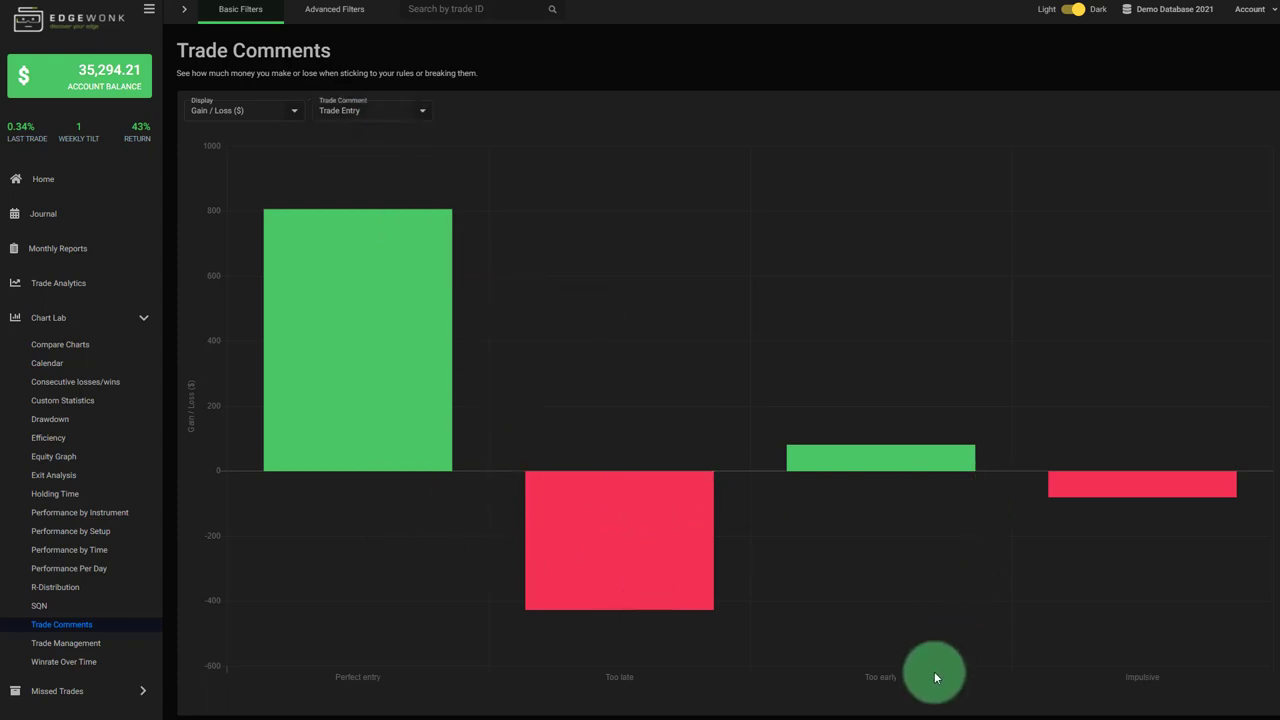
# - Switch the Trade Comments chart to Trade Exit and inspect the gain/loss of each exit comment category
pyautogui.click(386, 122)
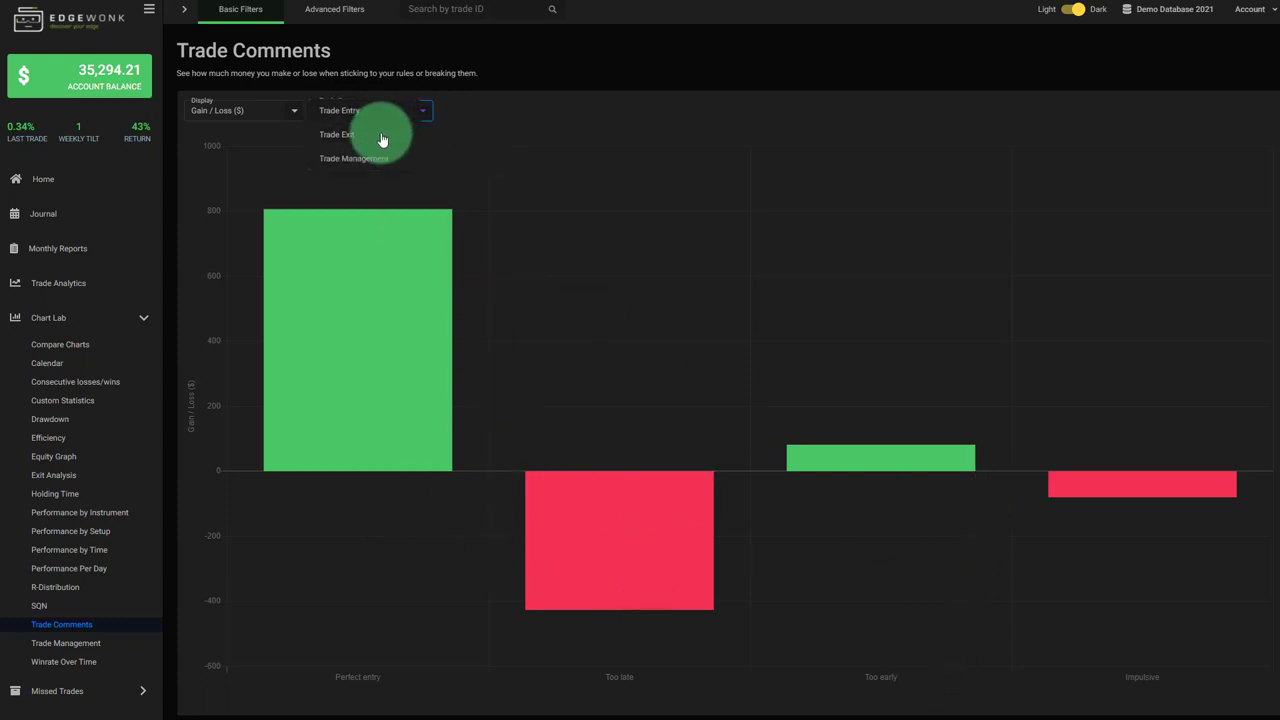
pyautogui.click(382, 136)
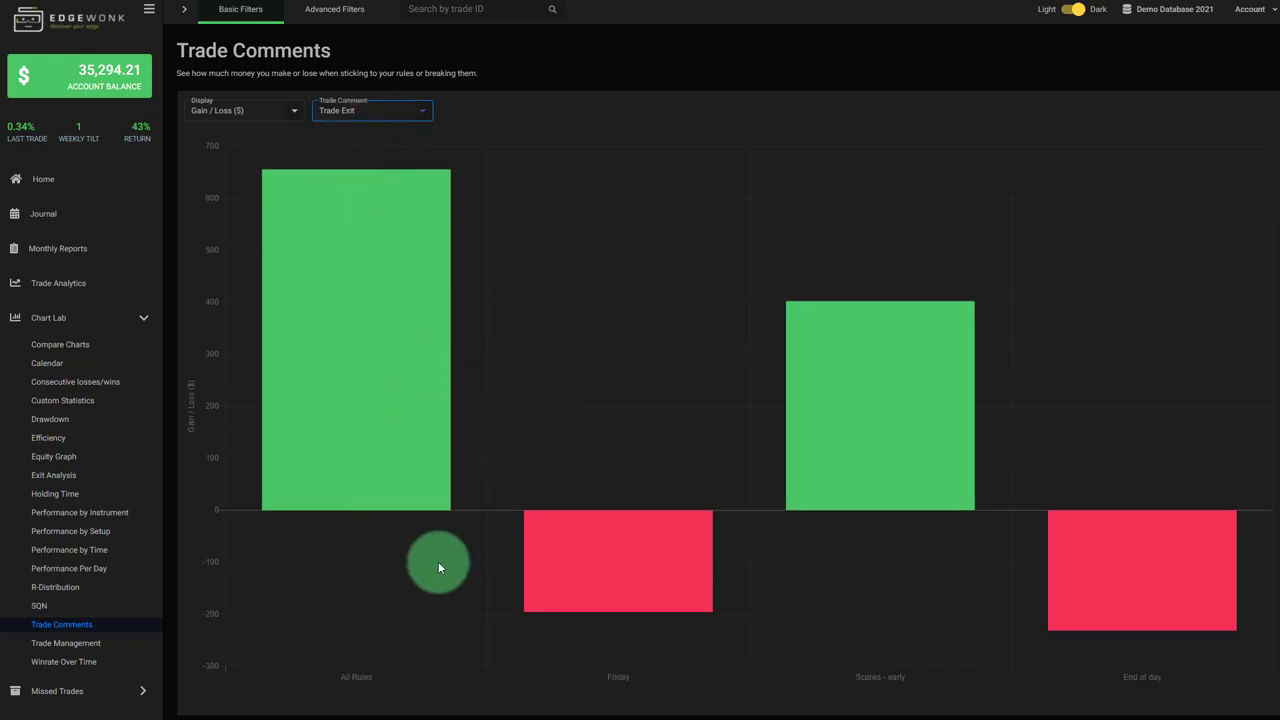
pyautogui.moveTo(374, 459)
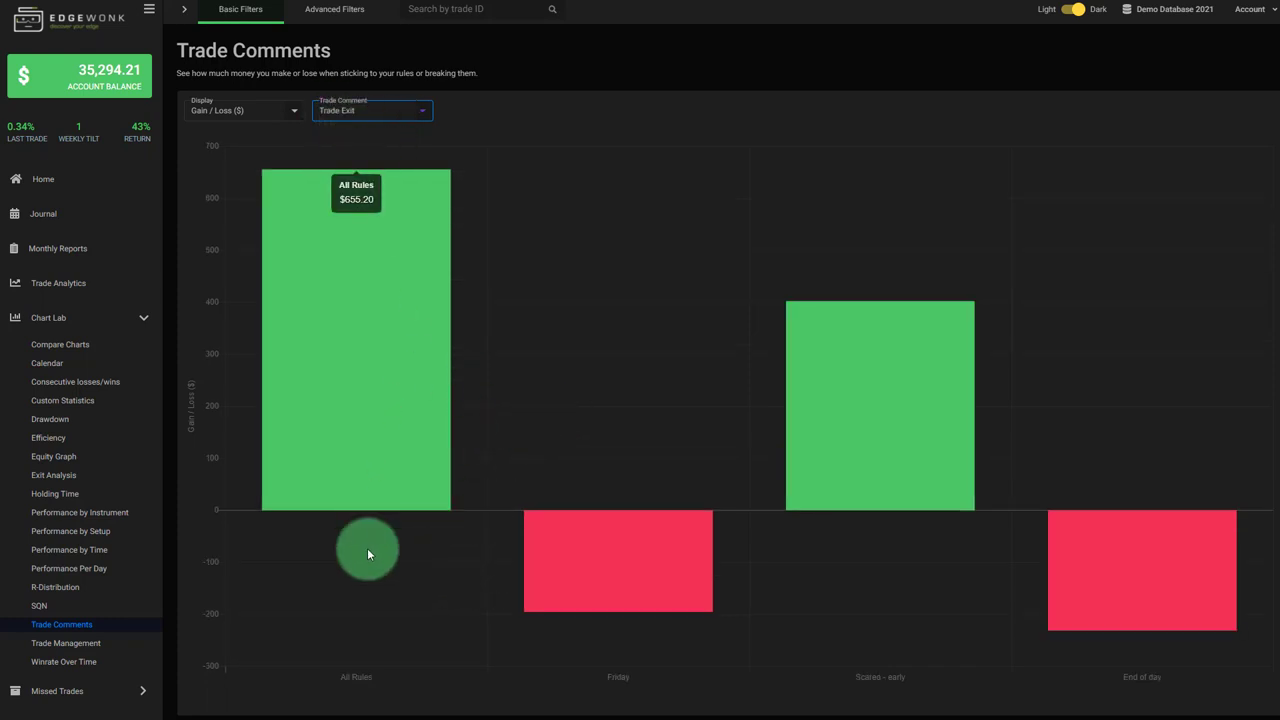
pyautogui.moveTo(593, 547)
pyautogui.moveTo(809, 486)
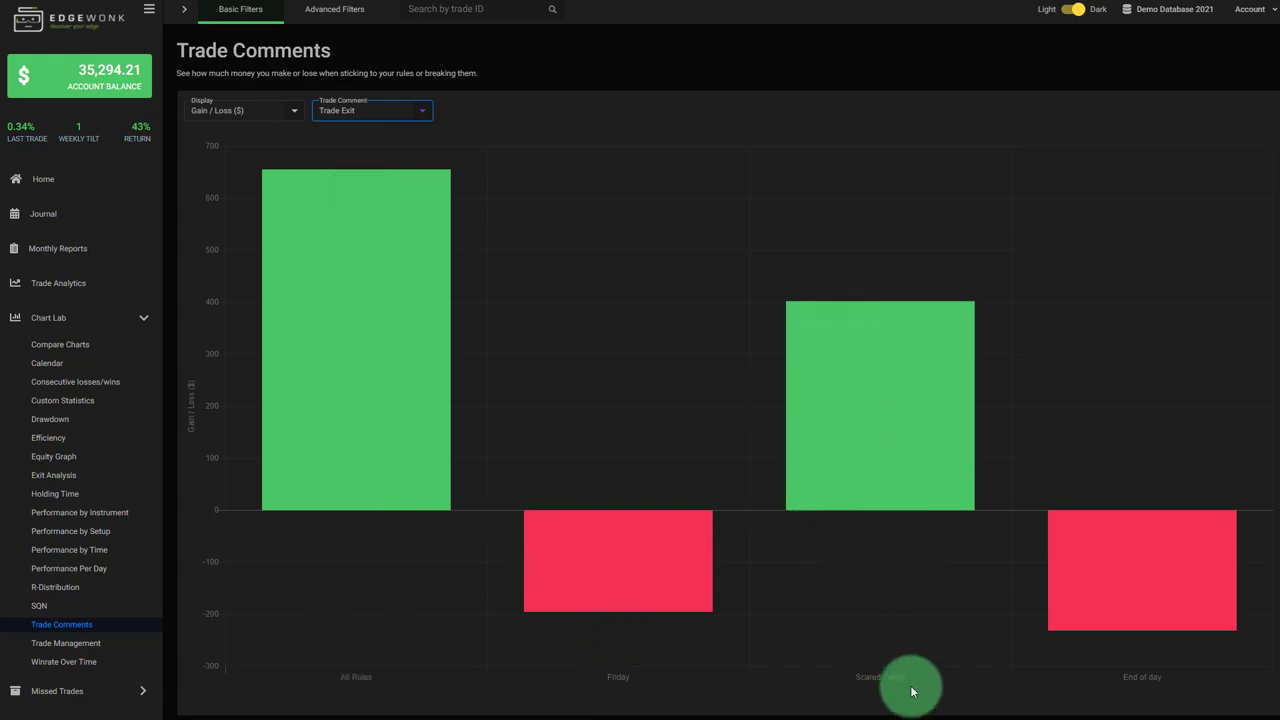
pyautogui.moveTo(1118, 614)
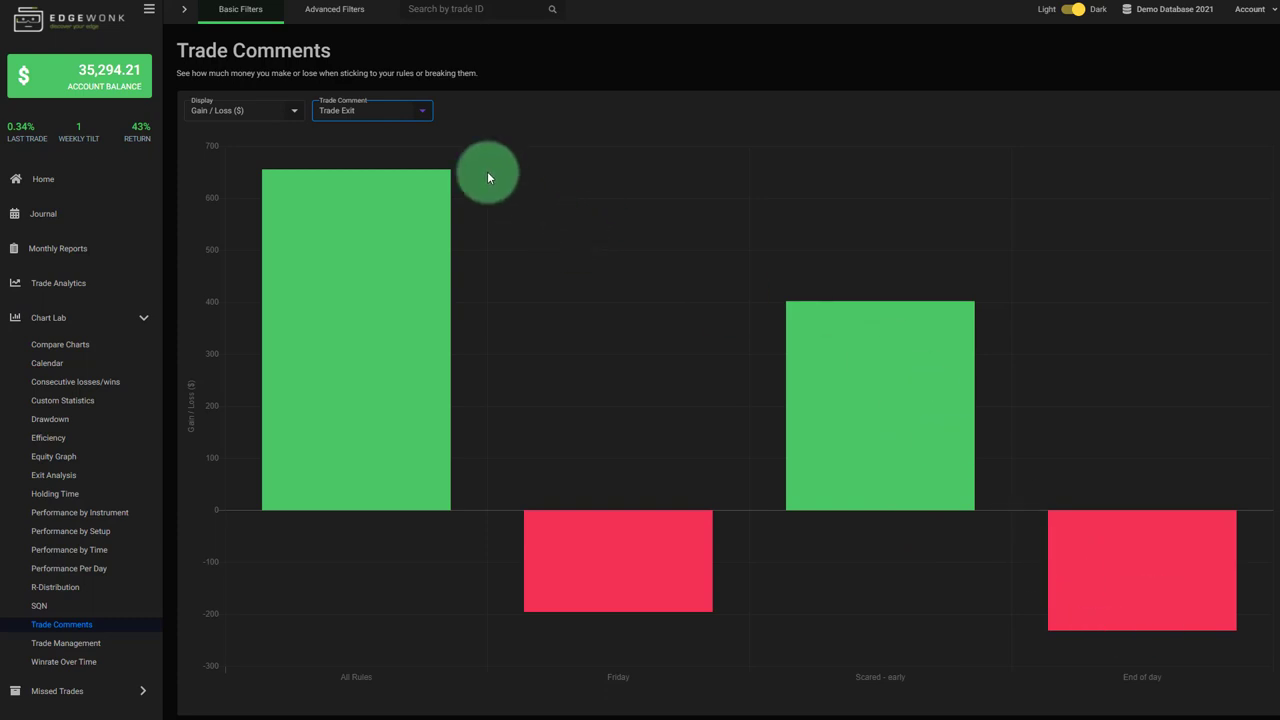
# - View the Trade Management chart, hiding the Potential Performance line and showing it again
pyautogui.click(89, 650)
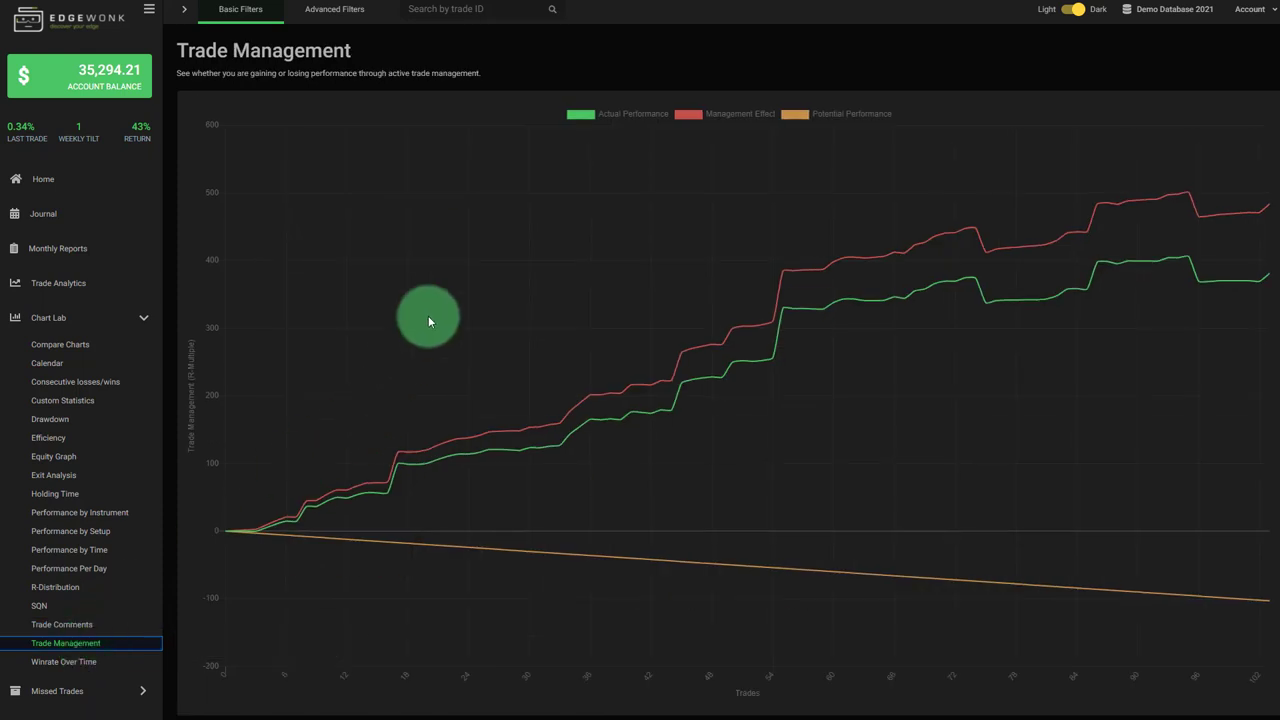
pyautogui.click(829, 119)
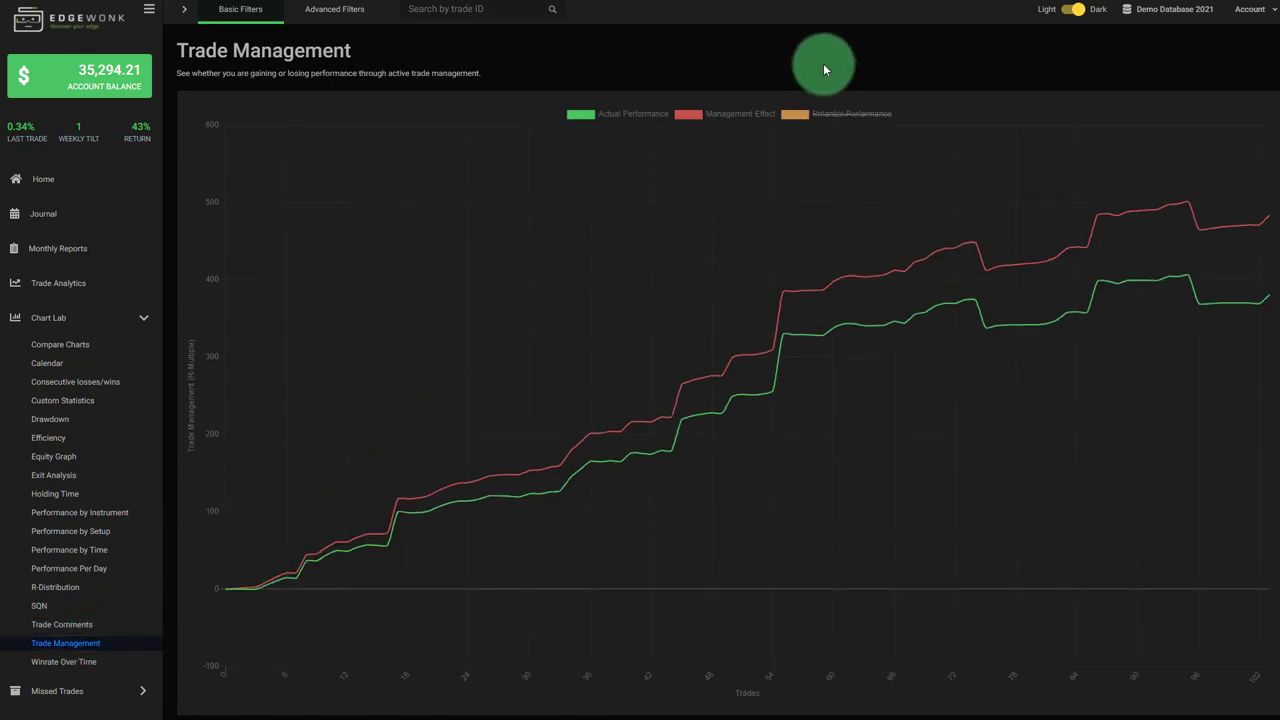
pyautogui.click(815, 117)
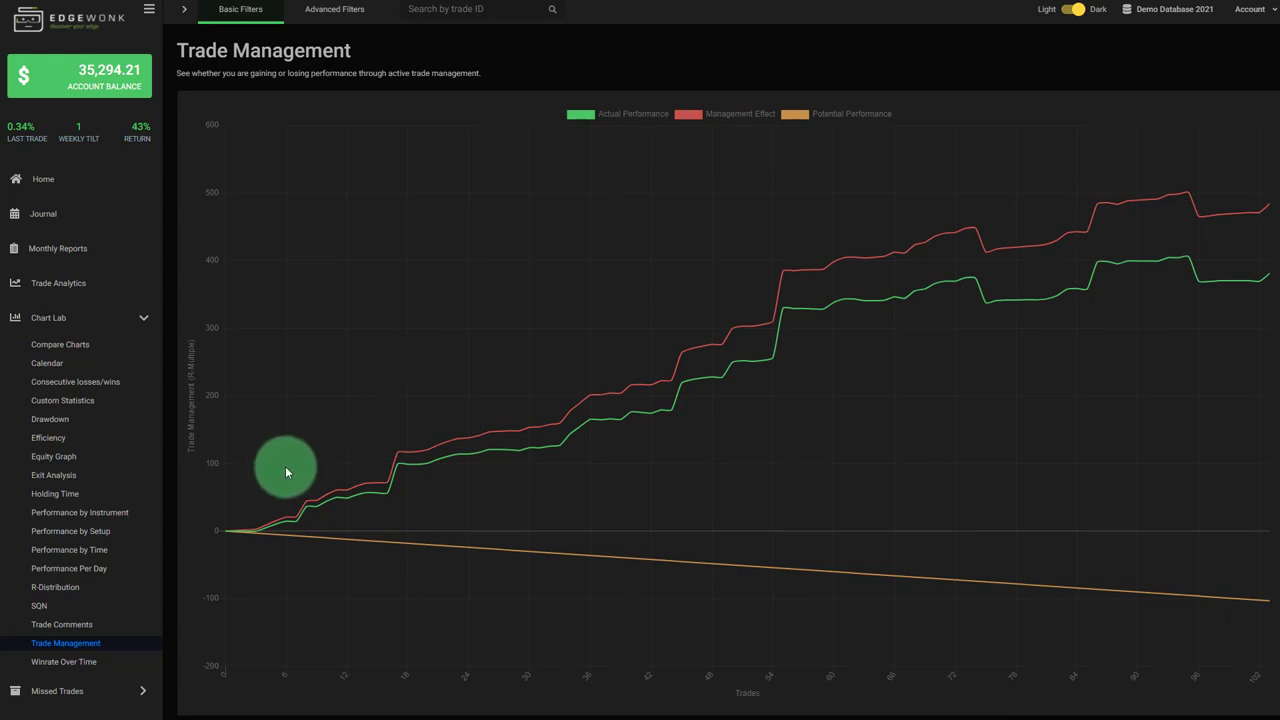
# - Open the Winrate Over Time chart and inspect the winrate at its early peak and at the latest trades
pyautogui.click(59, 664)
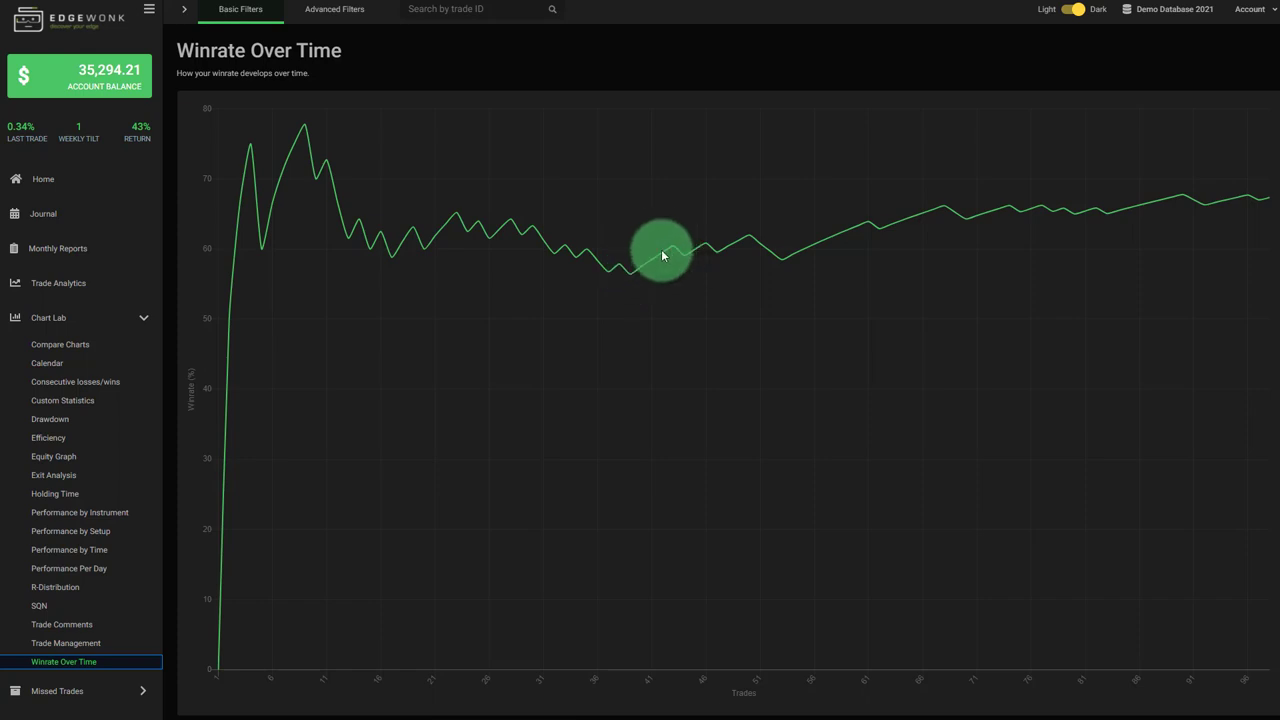
pyautogui.moveTo(307, 125)
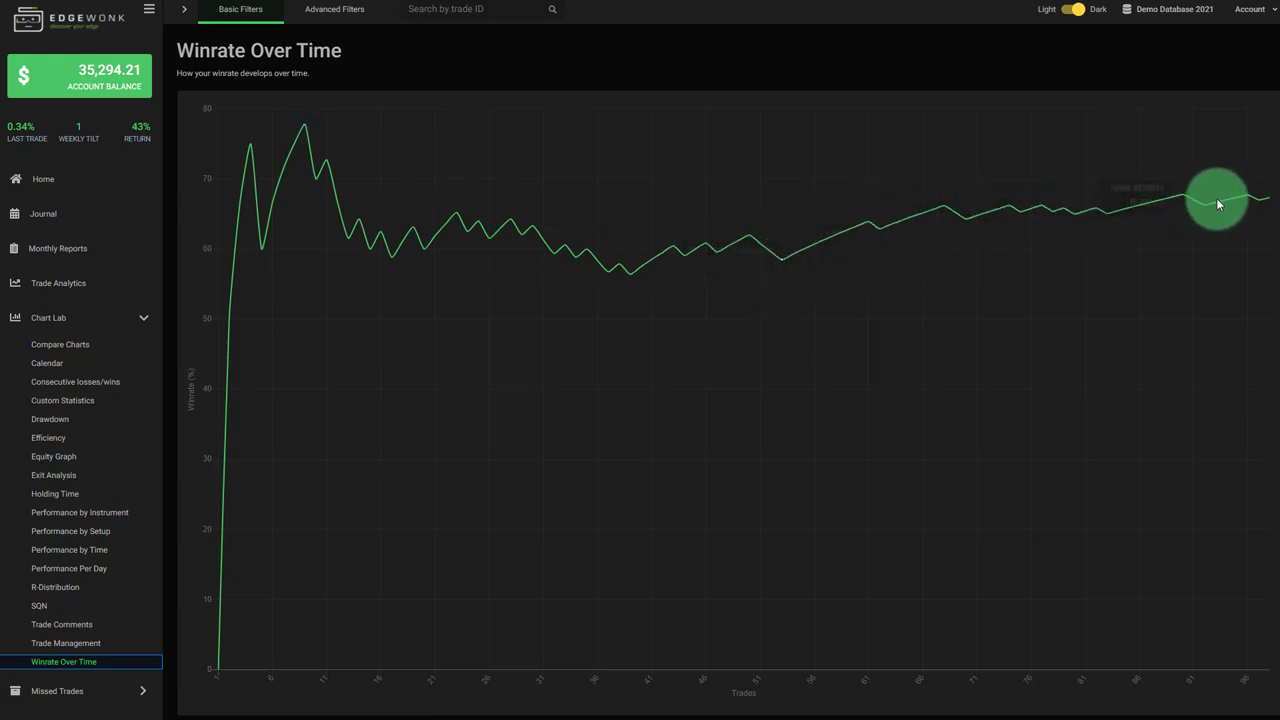
pyautogui.moveTo(1272, 202)
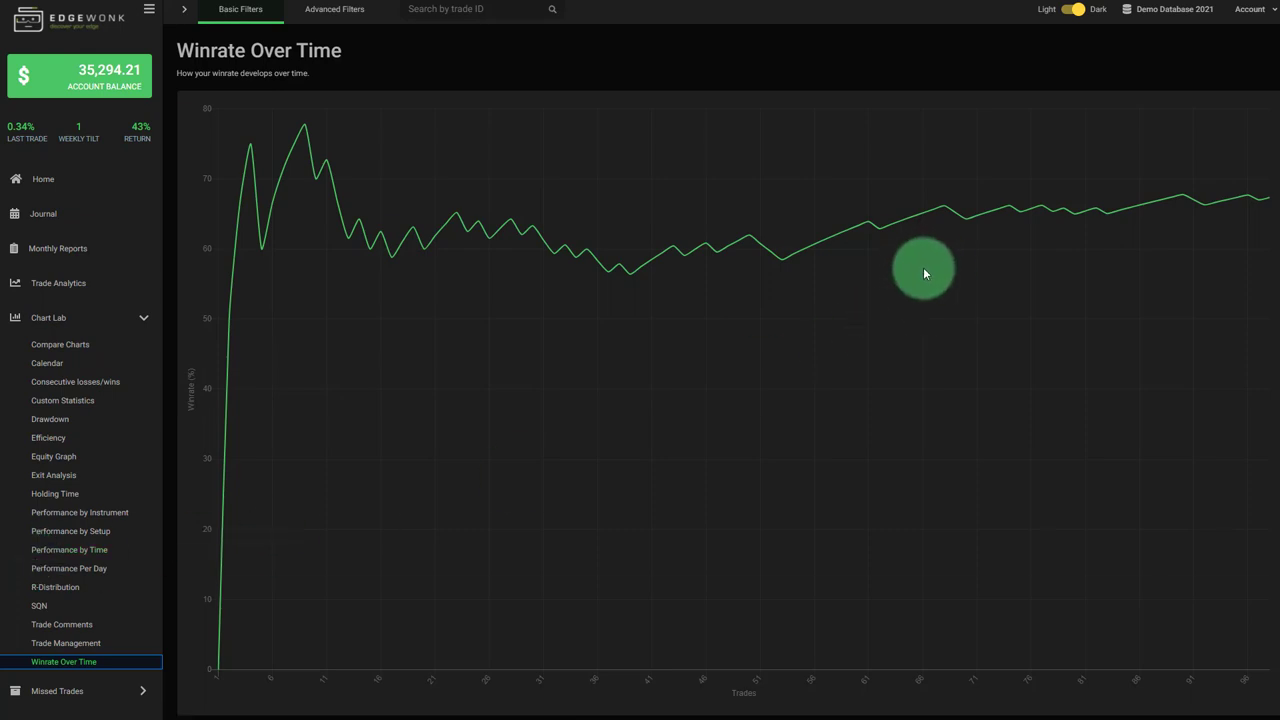
# - Look up the Journaling Course entry among the account options, then close the options
pyautogui.click(1258, 12)
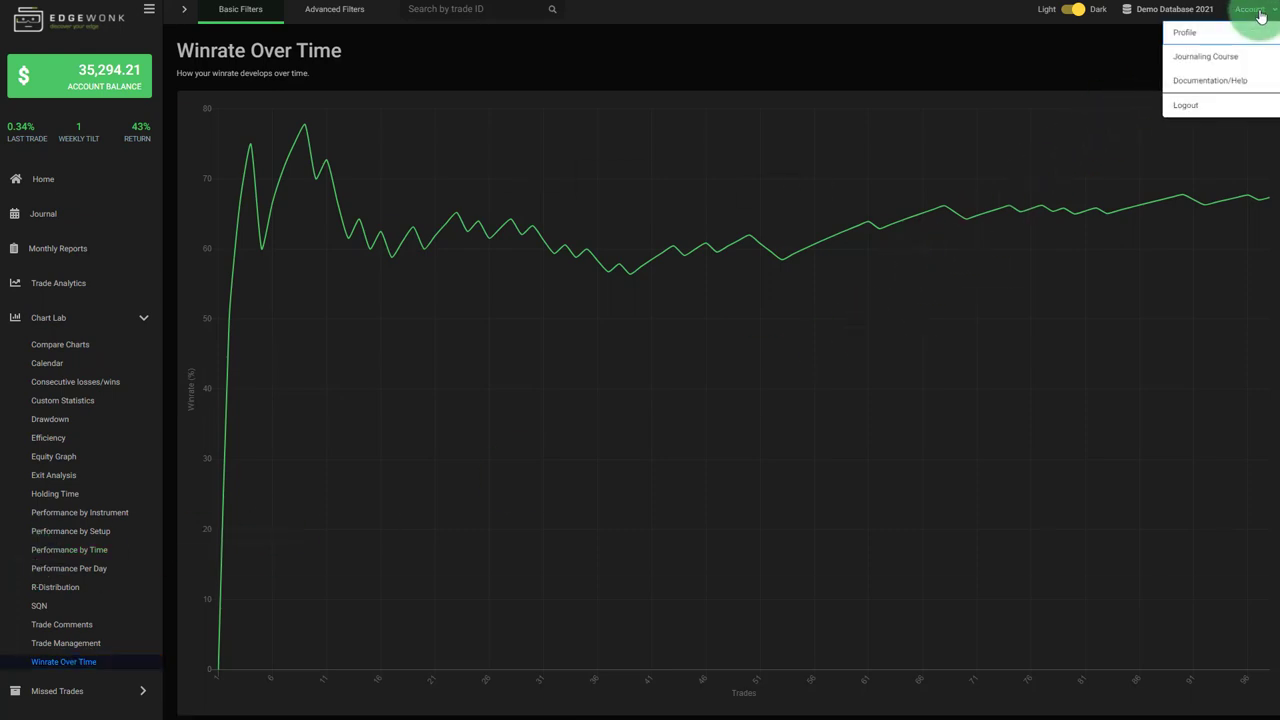
pyautogui.click(1227, 64)
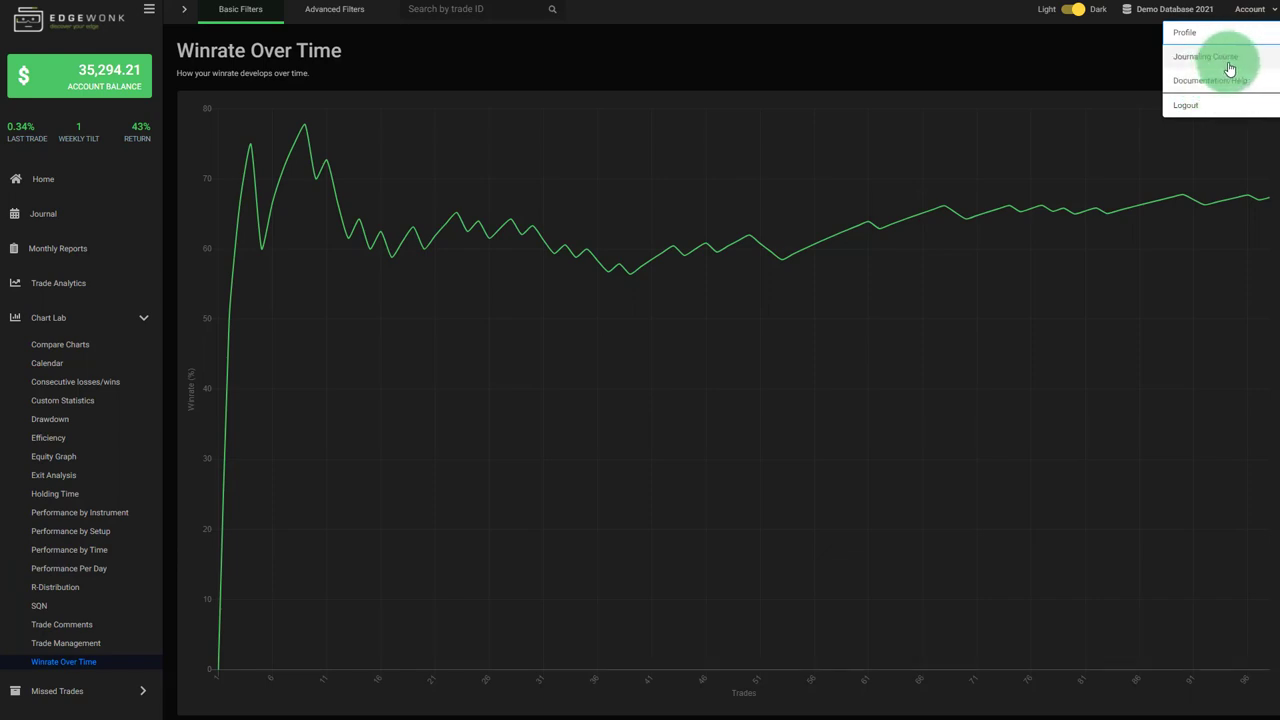
pyautogui.click(1245, 66)
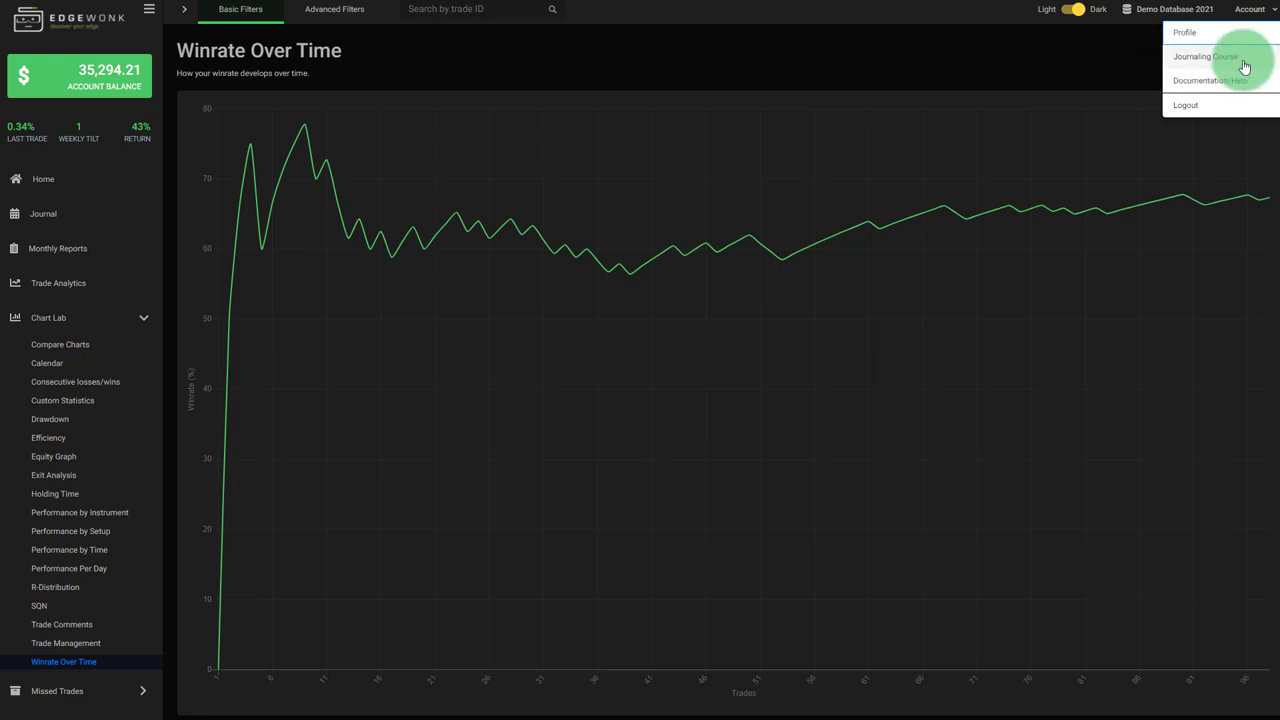
pyautogui.click(1021, 70)
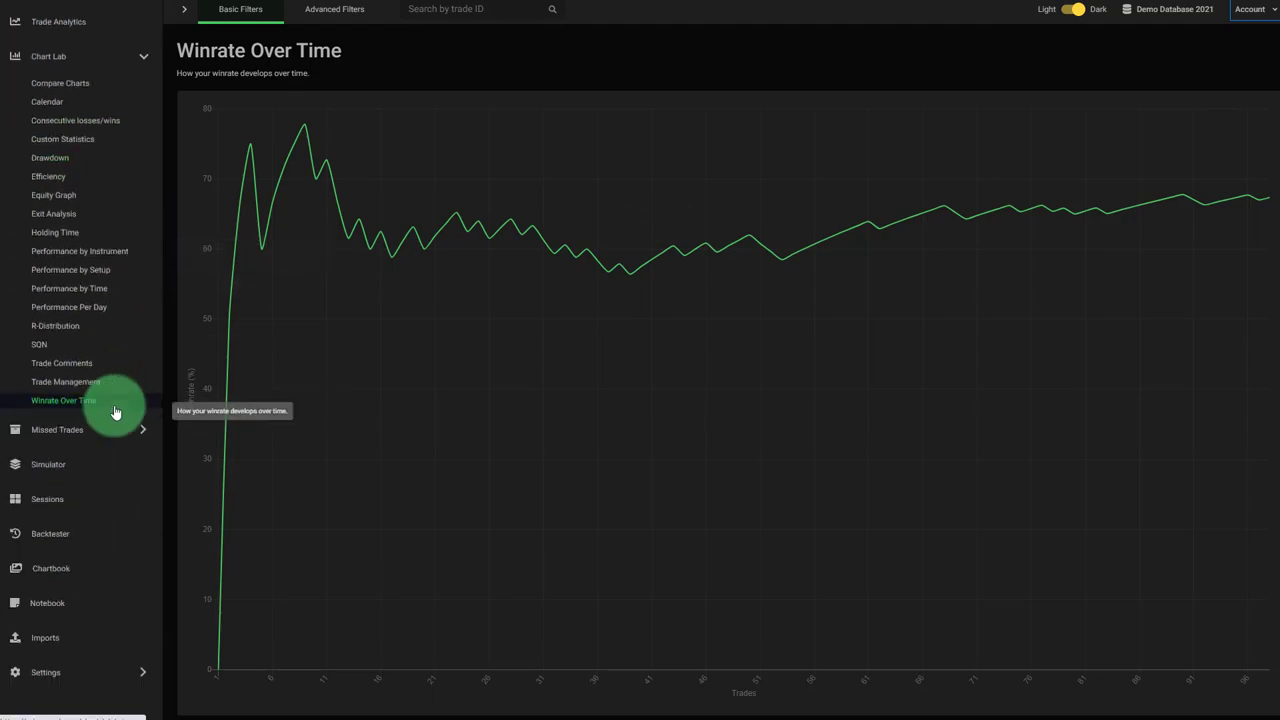